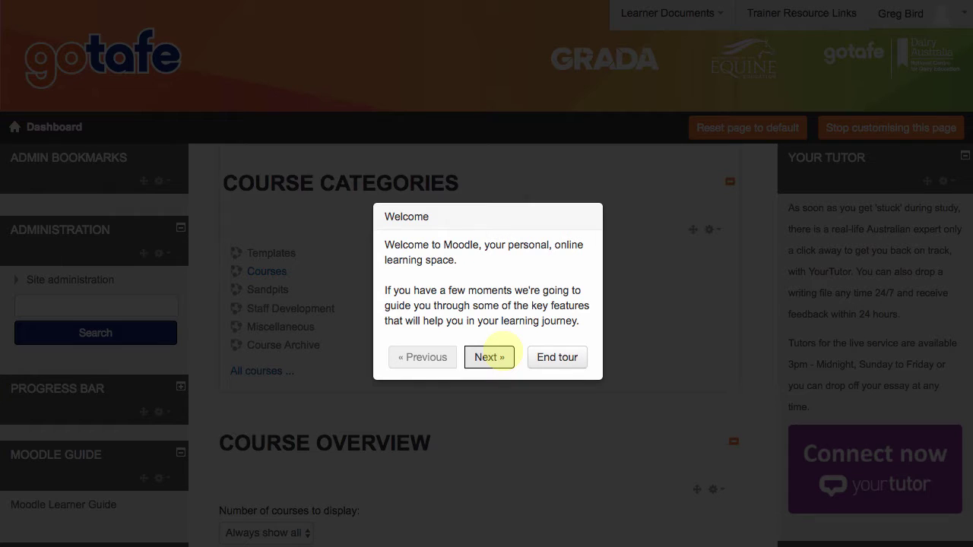
Advance the dashboard tour past Welcome, Your courses, User menu, Site links, Administration, Admin bookmarks and Badges to Calendar.
left_click(489, 356)
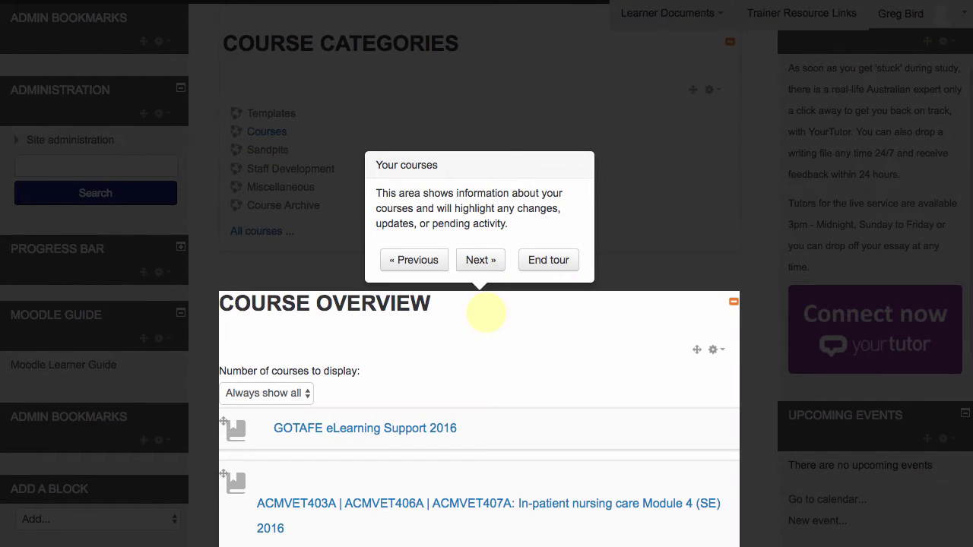
left_click(480, 260)
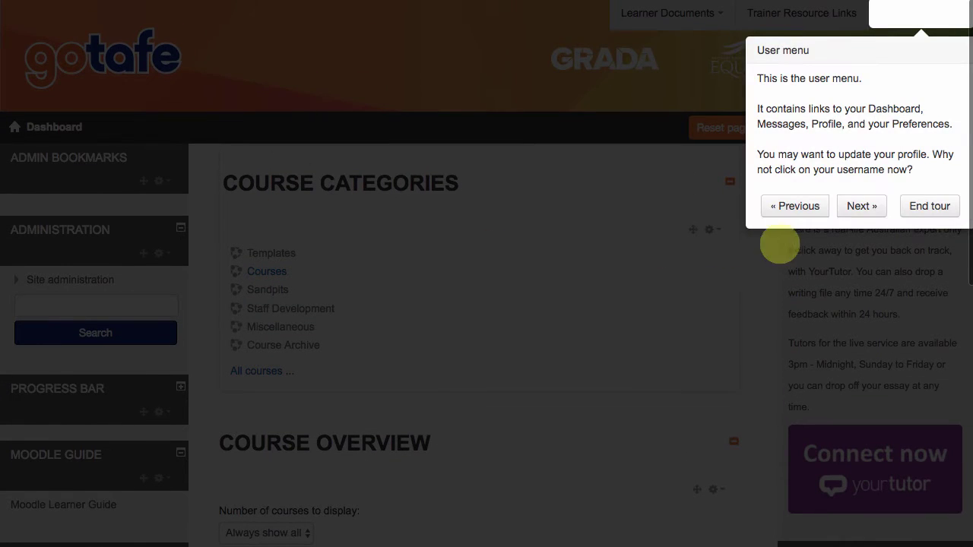
left_click(862, 206)
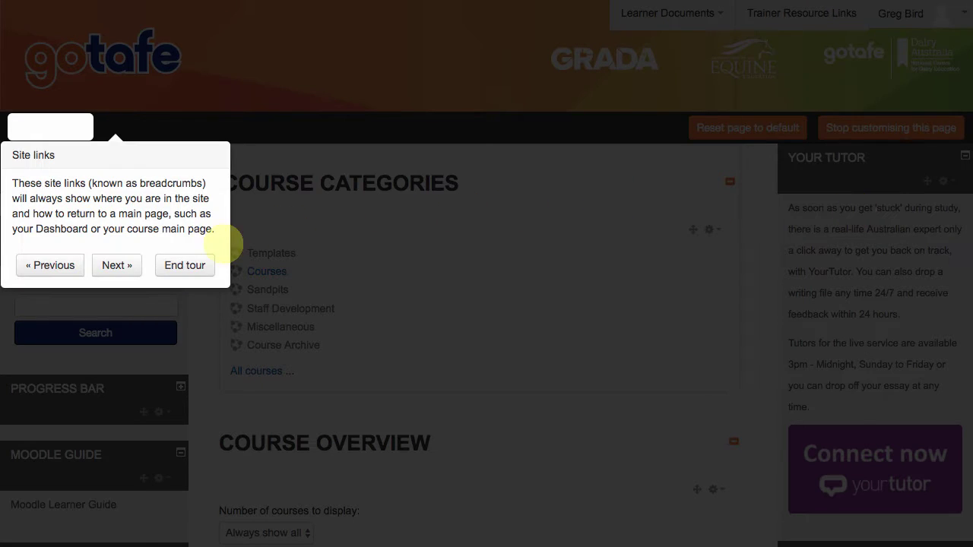
left_click(116, 265)
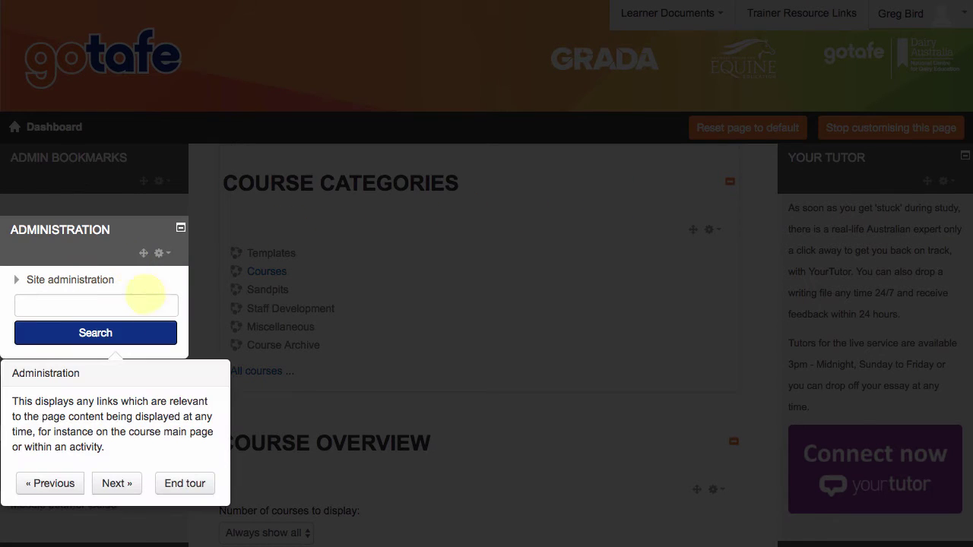
left_click(115, 482)
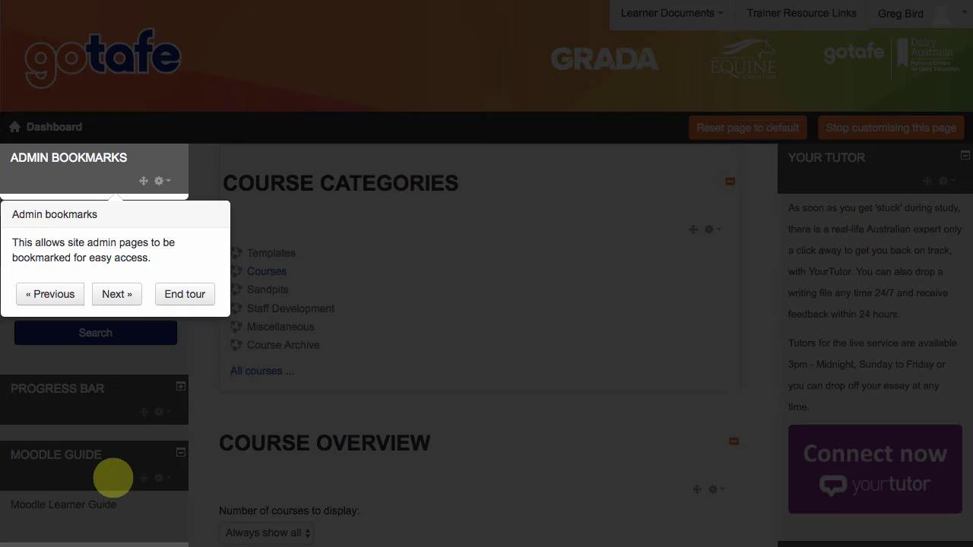
left_click(116, 294)
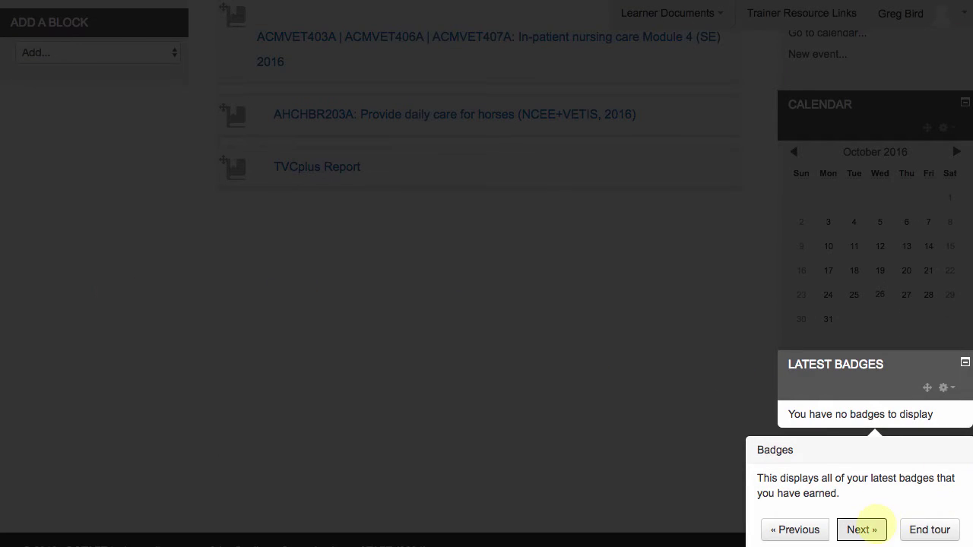
left_click(862, 529)
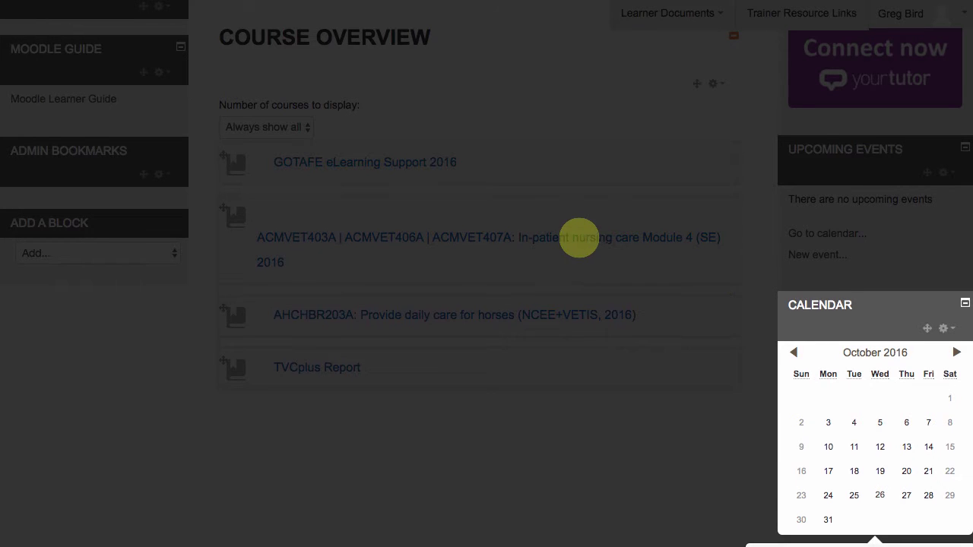
scroll(578, 239, "up", 5)
scroll(621, 456, "down", 5)
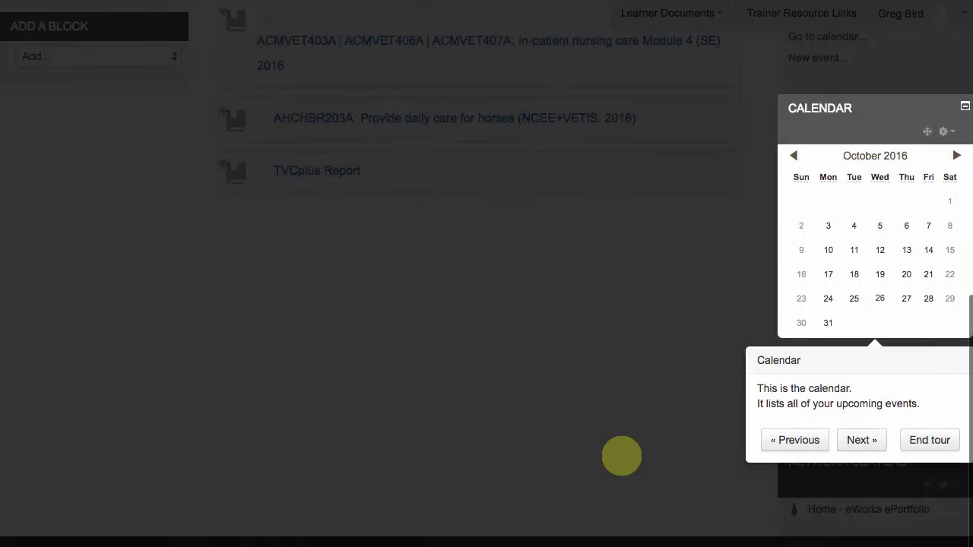
End the dashboard tour, then search Site administration for 'user tours' and open the User tours page.
left_click(927, 437)
scroll(495, 331, "up", 5)
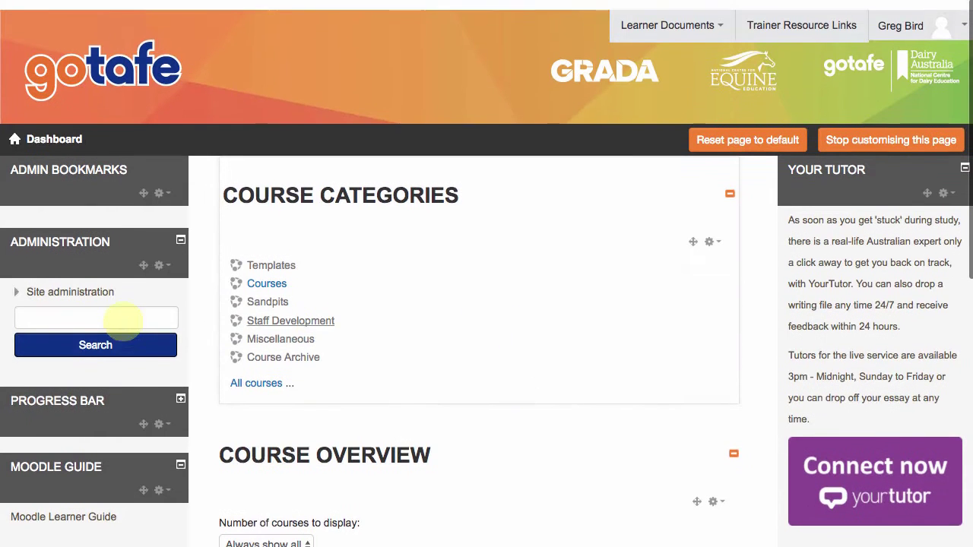
left_click(65, 308)
type("user")
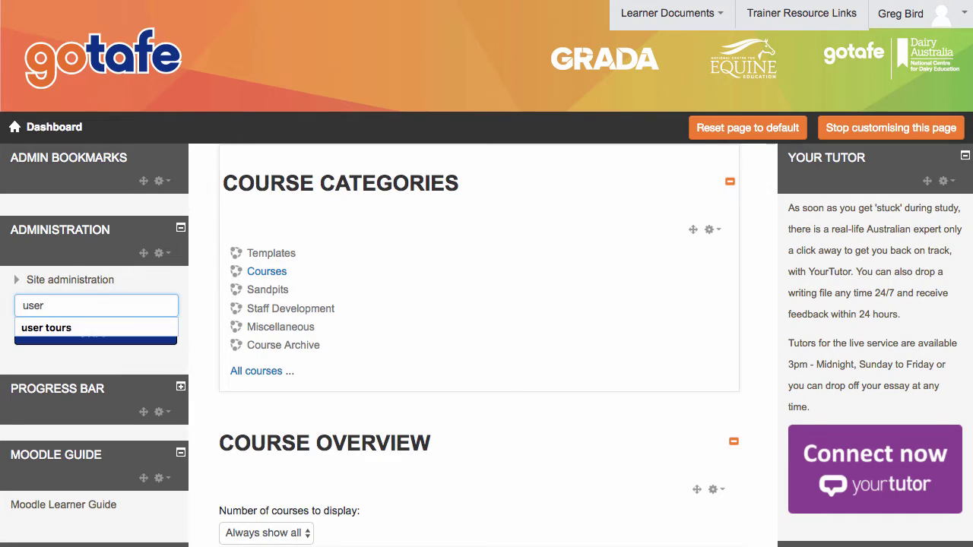
key("Down")
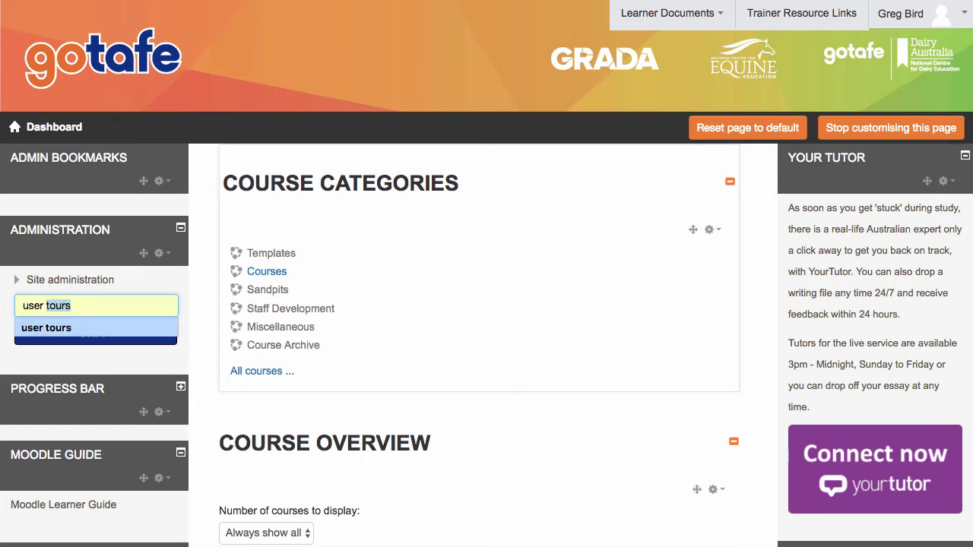
key("Return")
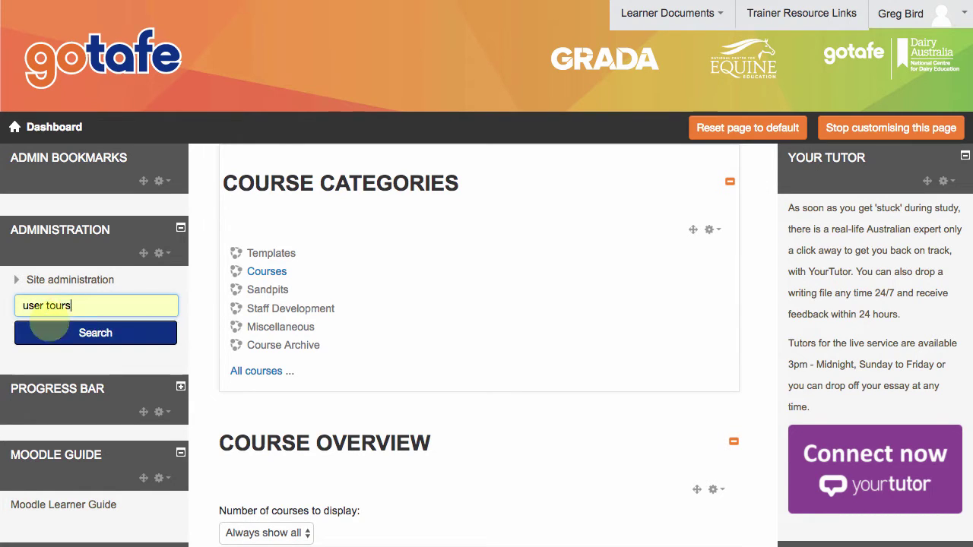
left_click(49, 332)
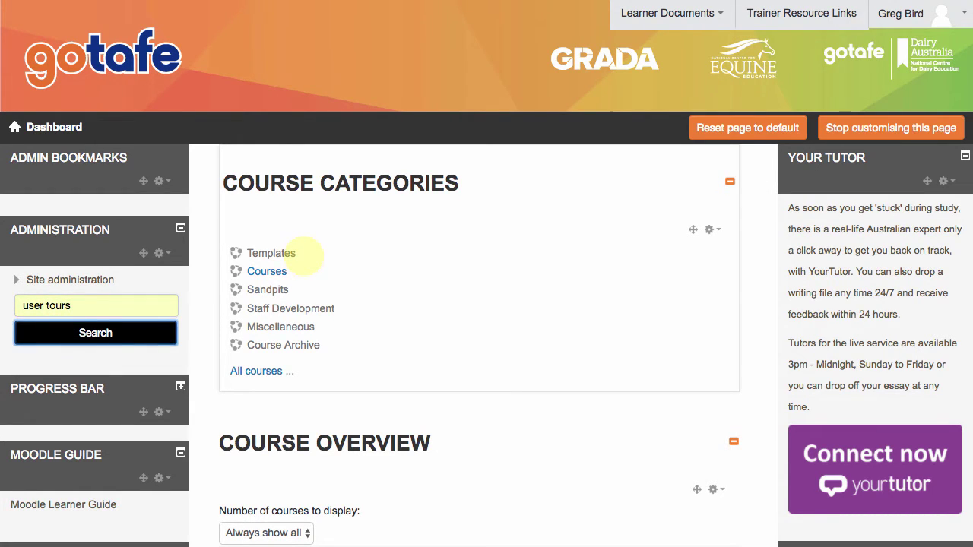
left_click(441, 117)
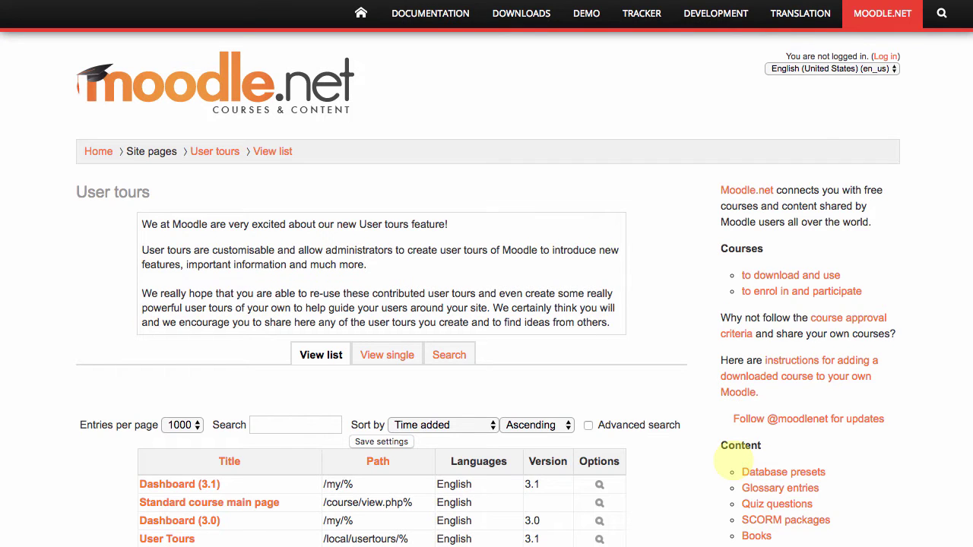
Open the Assignment setup tour on moodle.net and download tour_export_assignments_30.json.
scroll(589, 384, "down", 5)
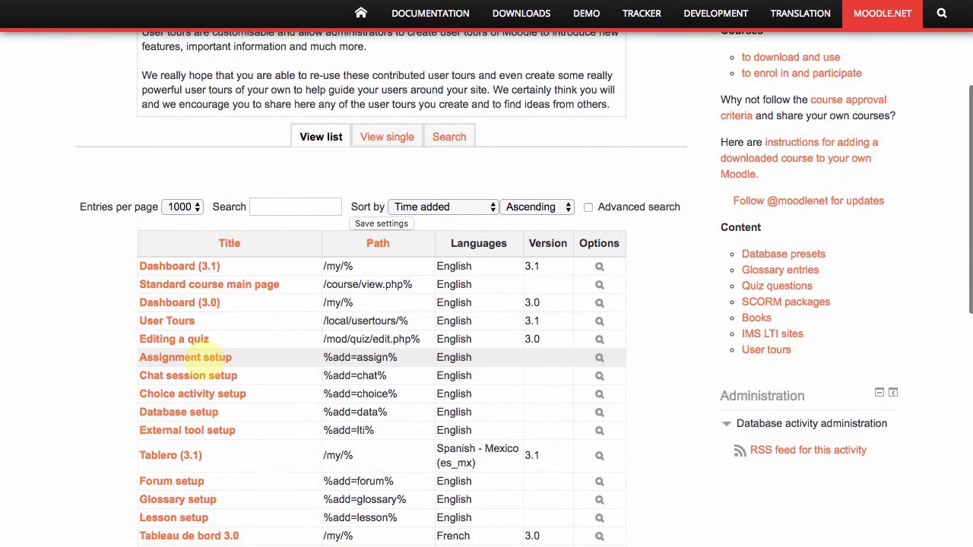
left_click(213, 358)
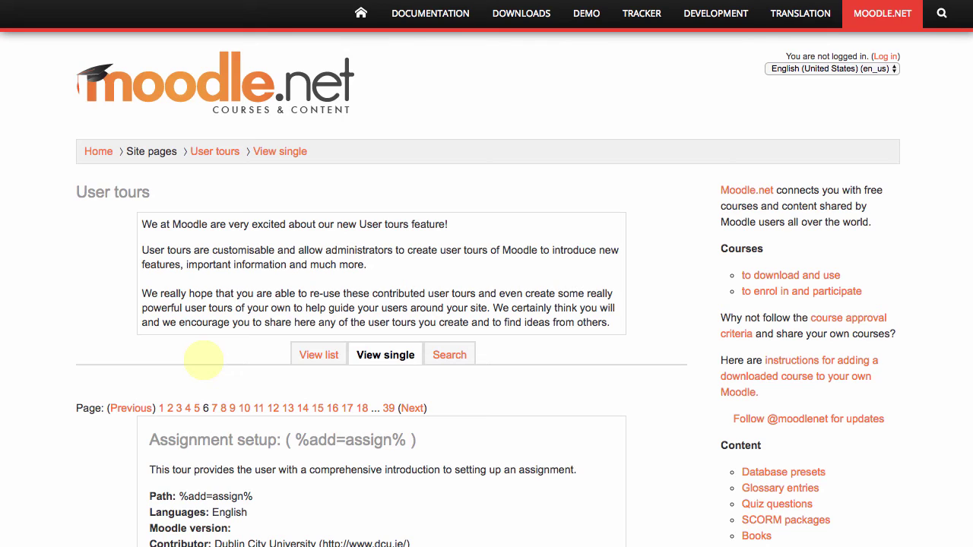
scroll(203, 360, "down", 4)
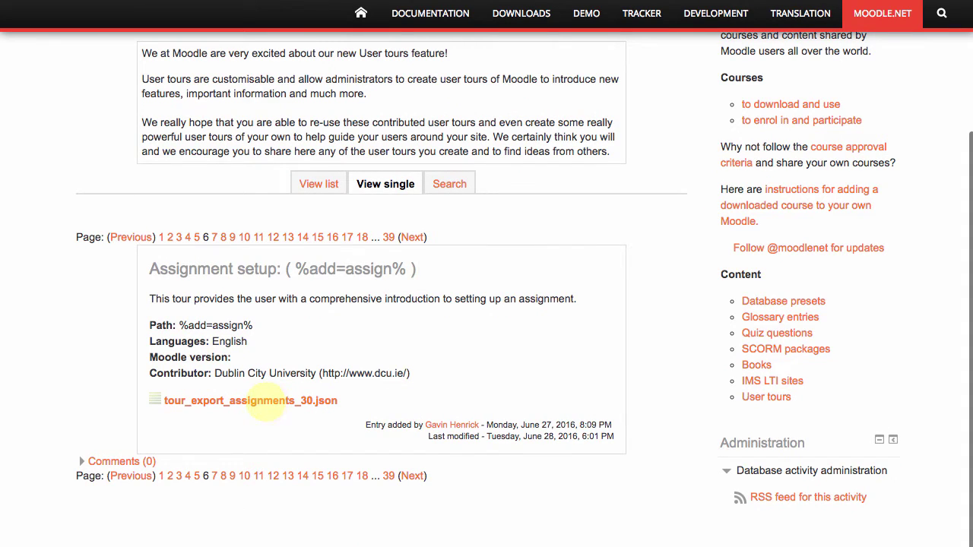
left_click(265, 400)
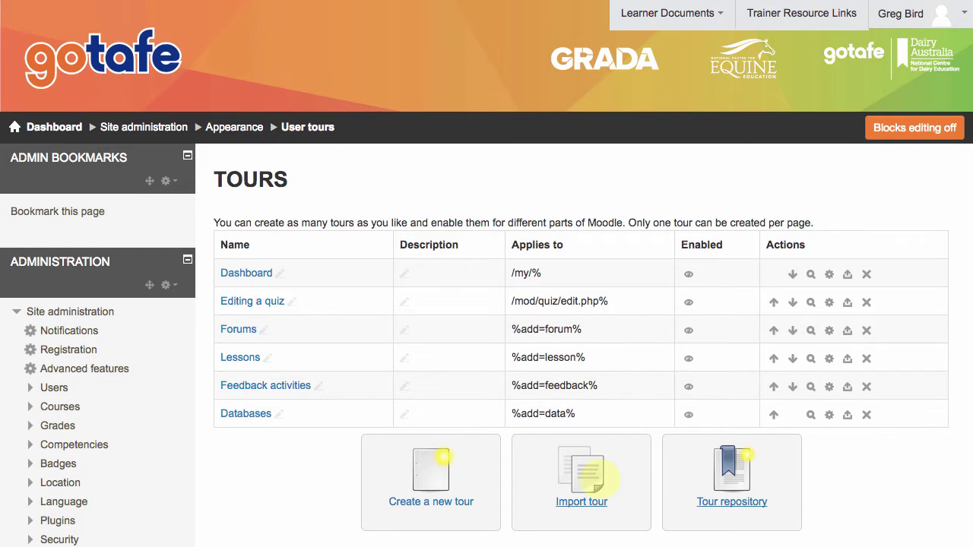
Import a tour from the file tour_export_assignments_30 (2).json.
left_click(589, 475)
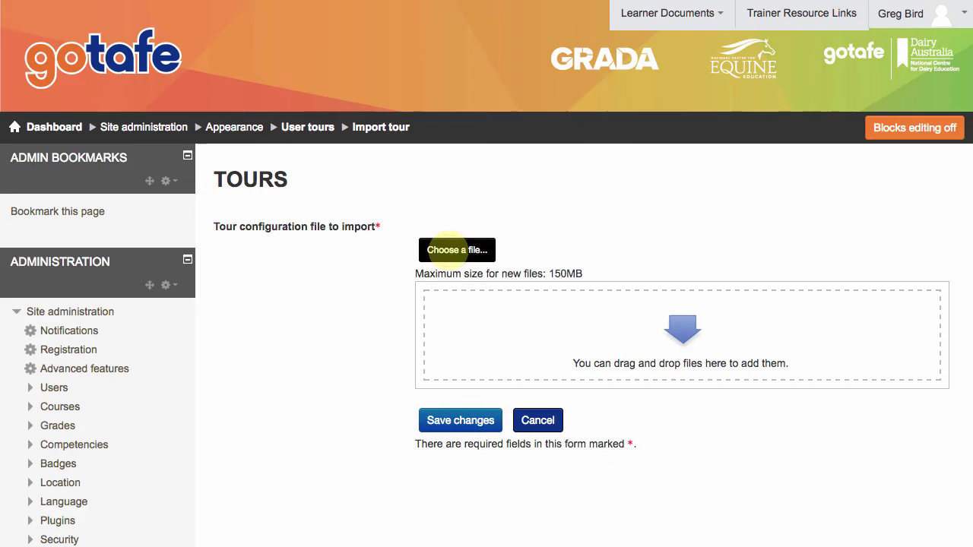
left_click(457, 250)
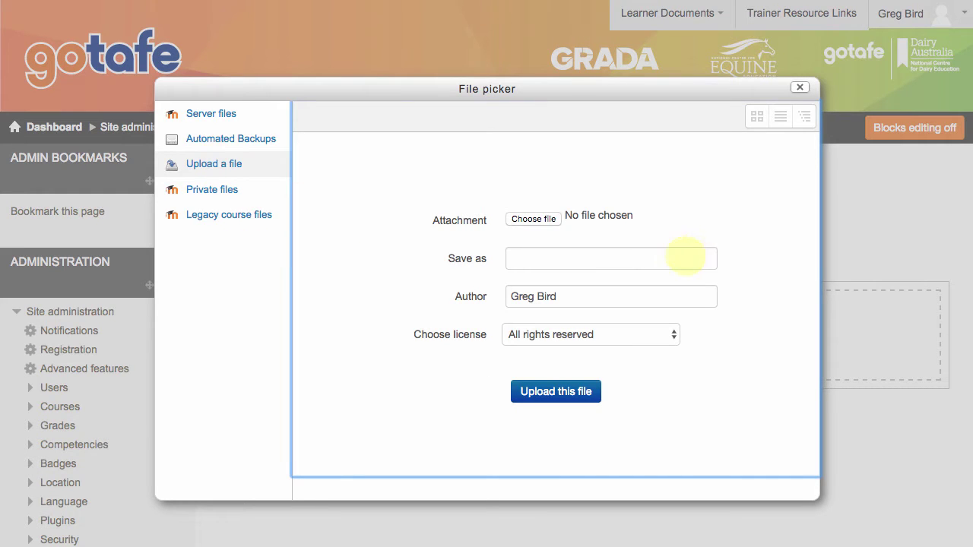
left_click(534, 219)
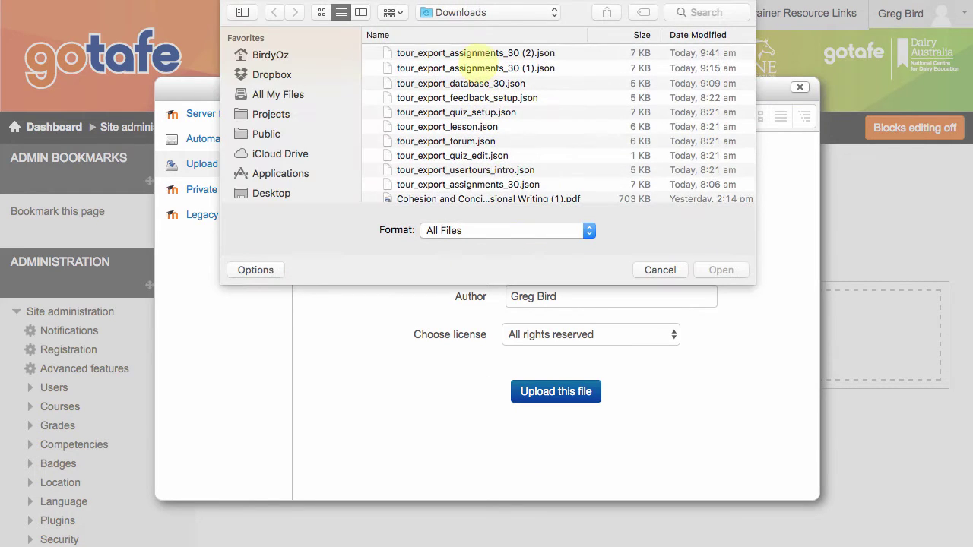
left_click(471, 53)
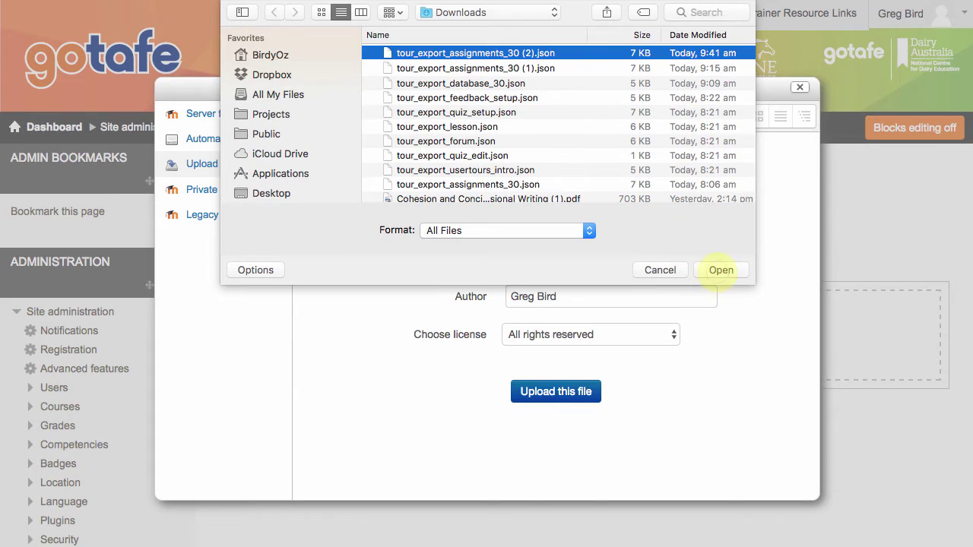
left_click(720, 271)
left_click(578, 389)
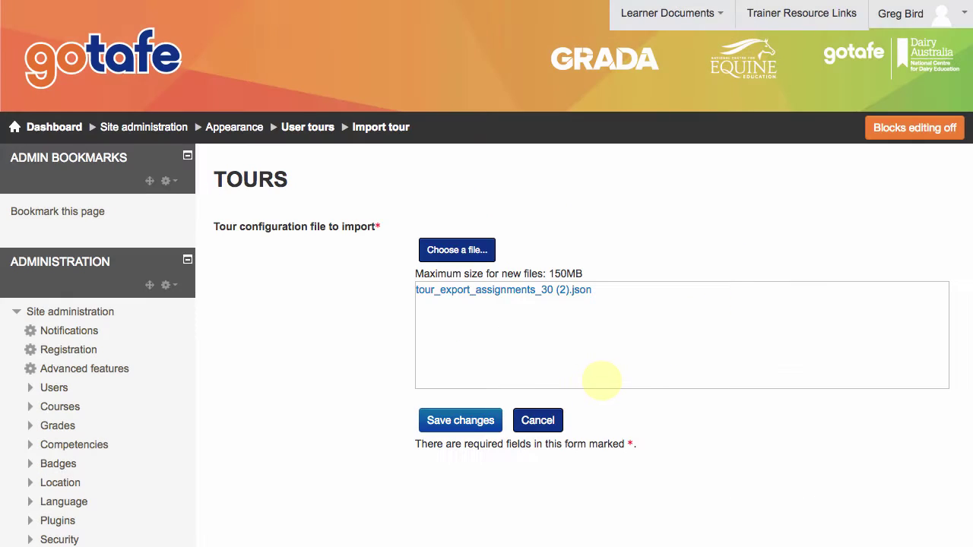
left_click(460, 421)
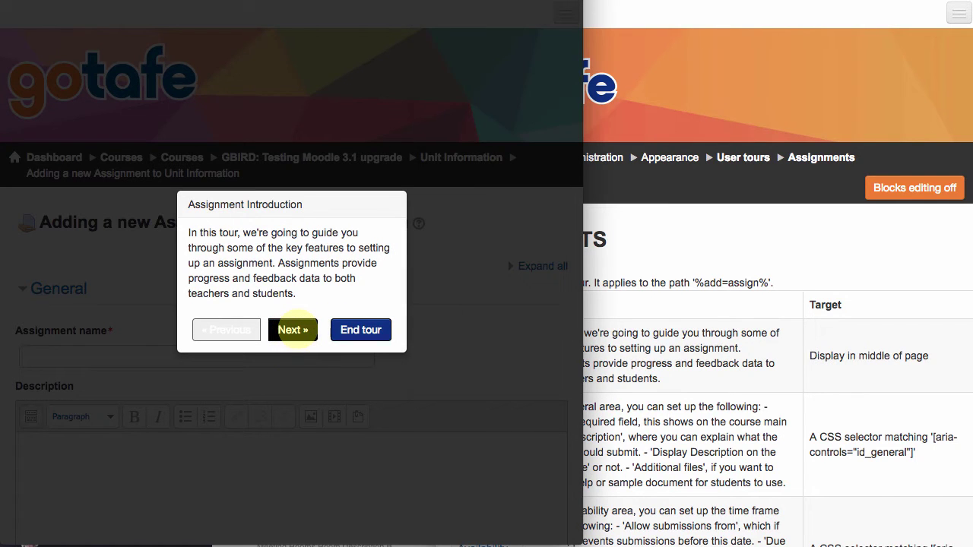
left_click(293, 329)
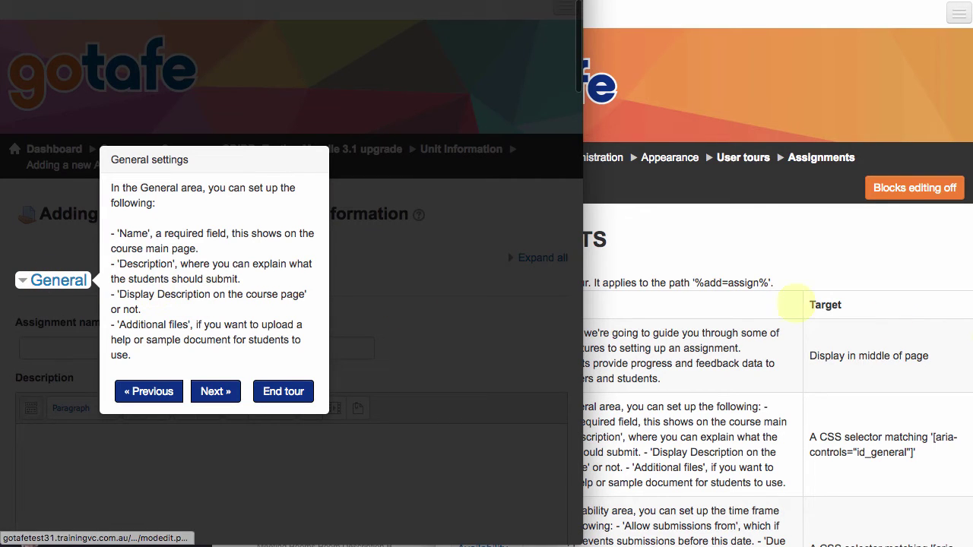
scroll(786, 262, "down", 5)
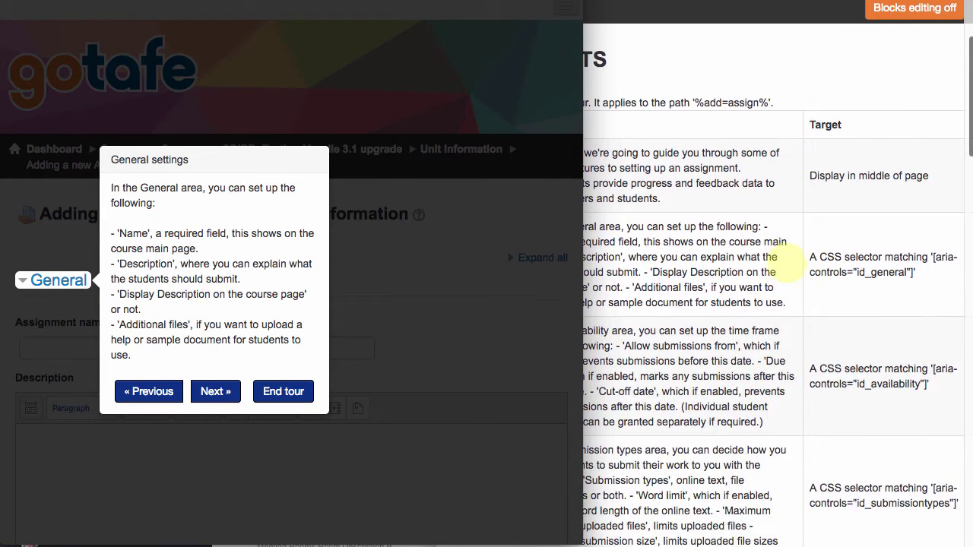
left_click(817, 273)
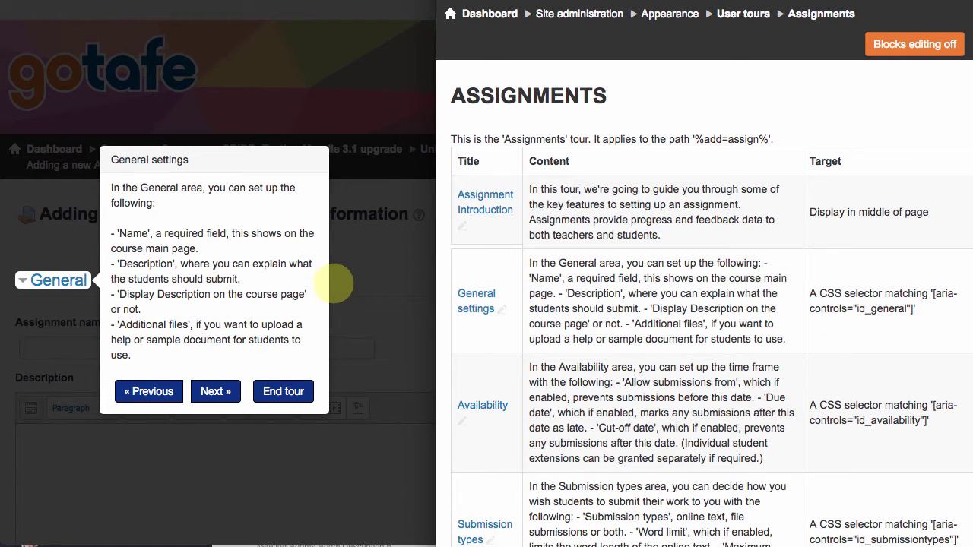
left_click(352, 302)
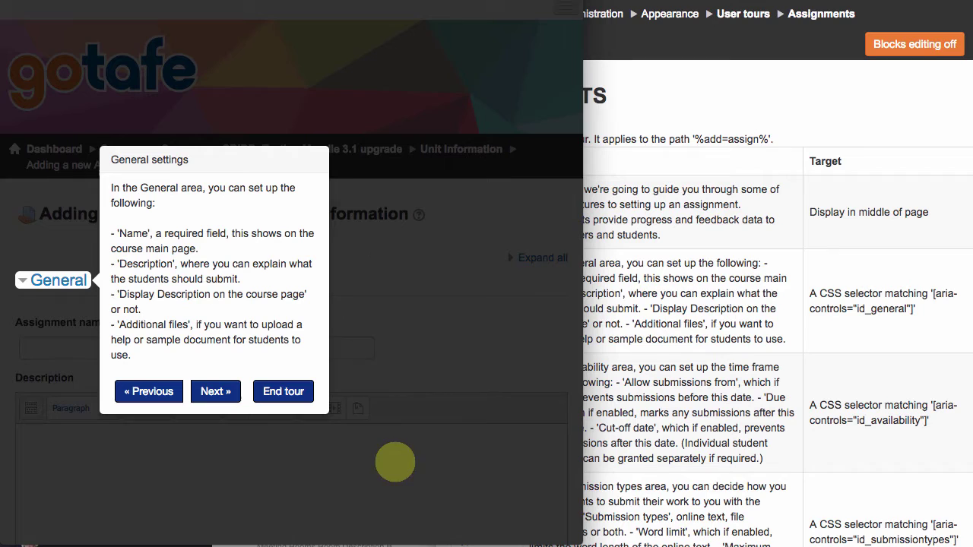
End the running tour and open the browser's Developer Tools.
left_click(282, 391)
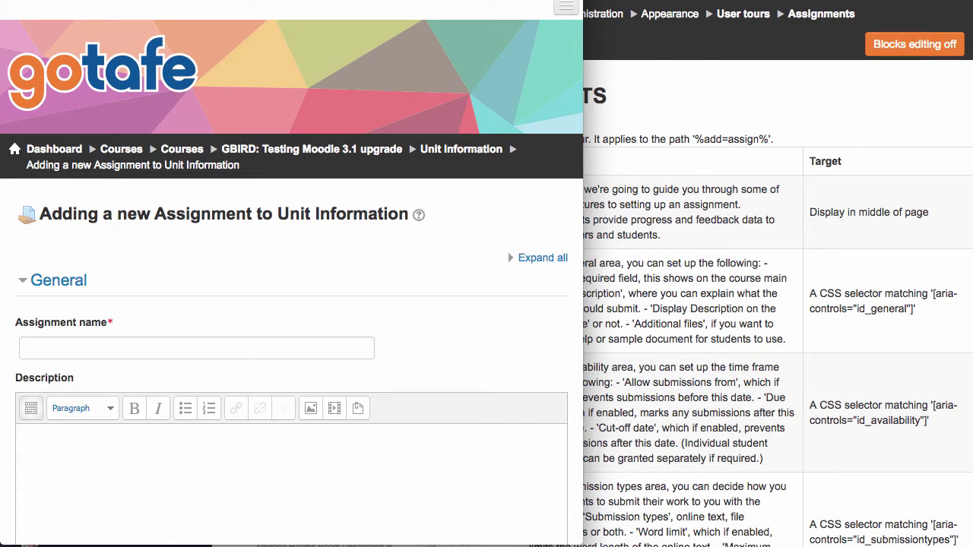
left_click(171, 0)
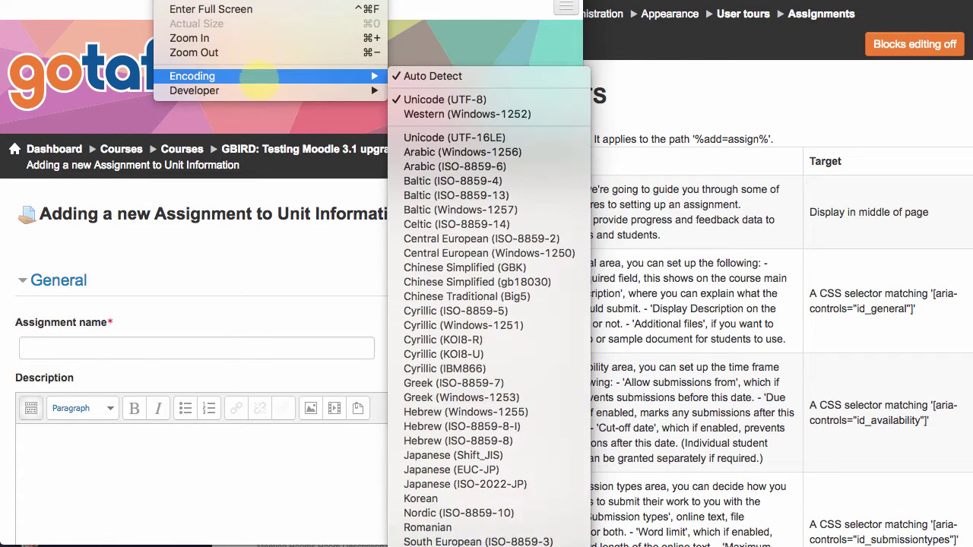
mouse_move(257, 93)
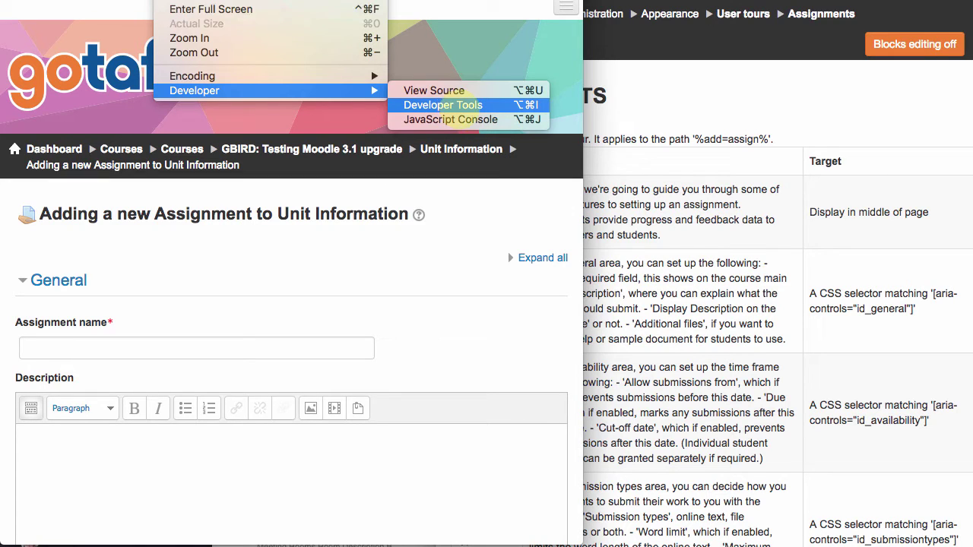
left_click(443, 106)
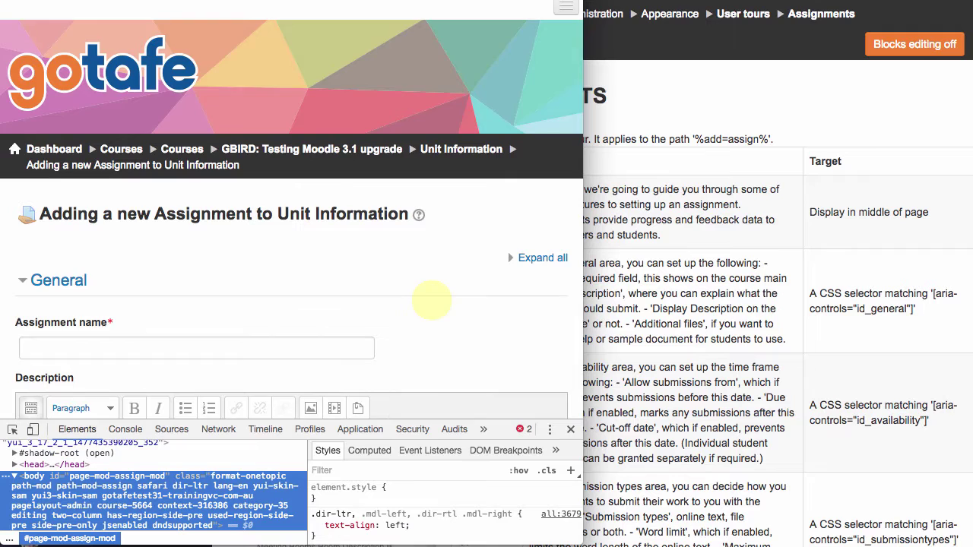
scroll(431, 301, "down", 10)
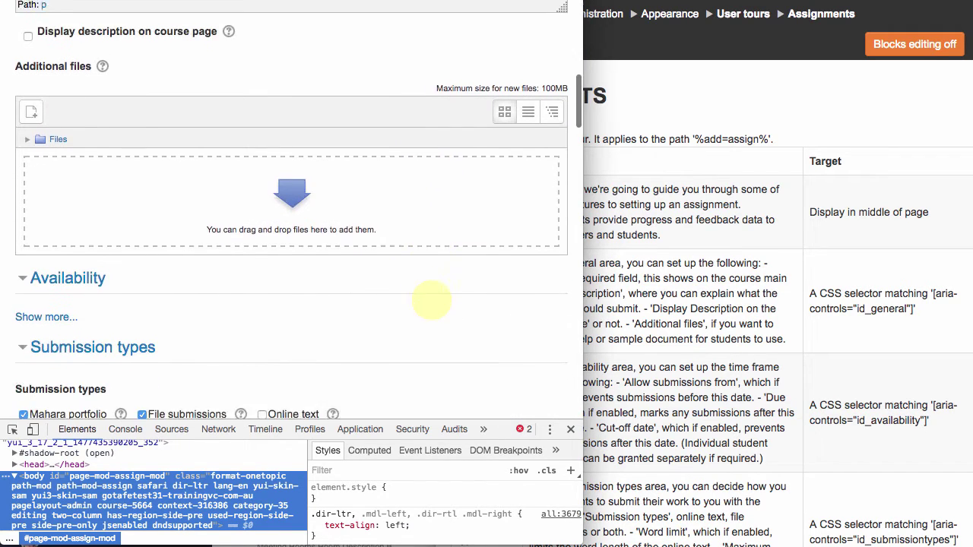
scroll(431, 301, "down", 3)
scroll(431, 301, "up", 15)
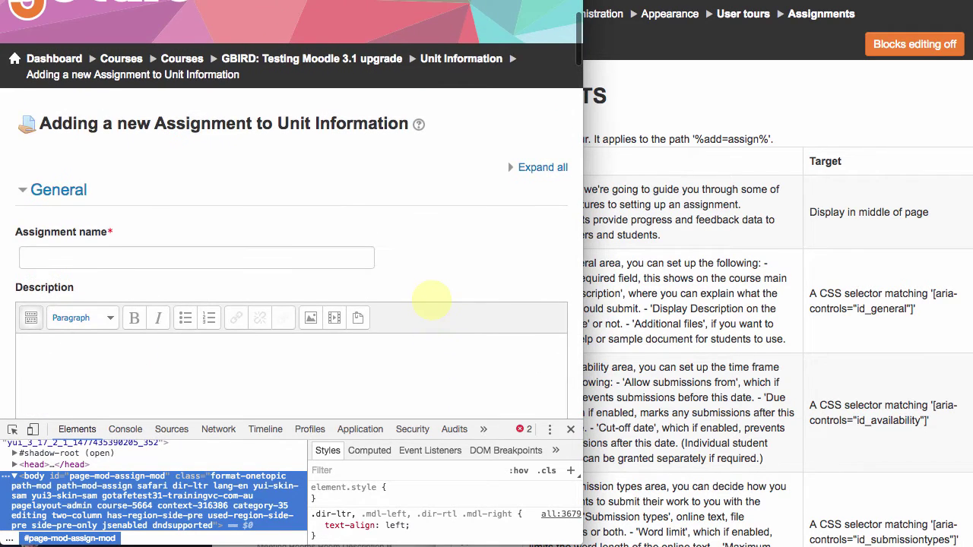
Inspect the General section header's markup to find aria-controls="id_general".
left_click(12, 429)
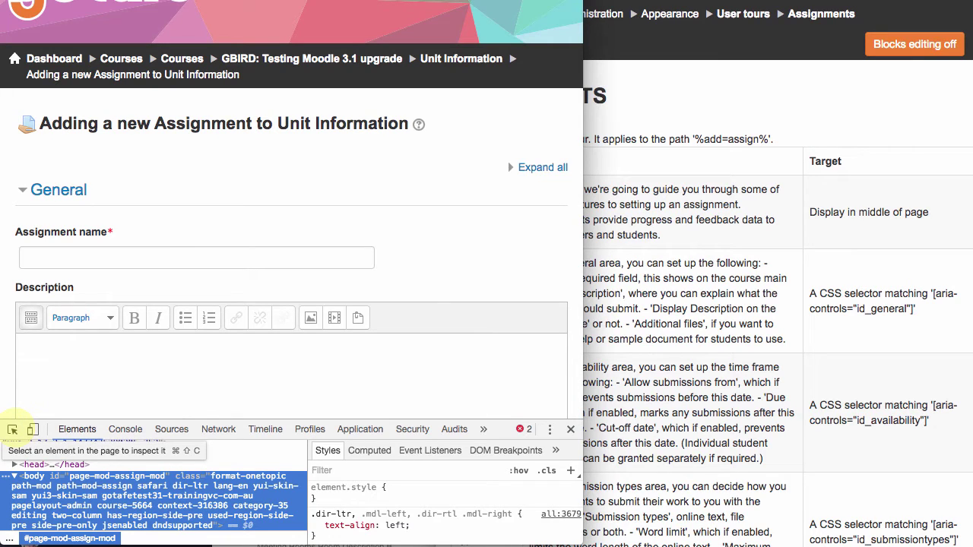
left_click(12, 428)
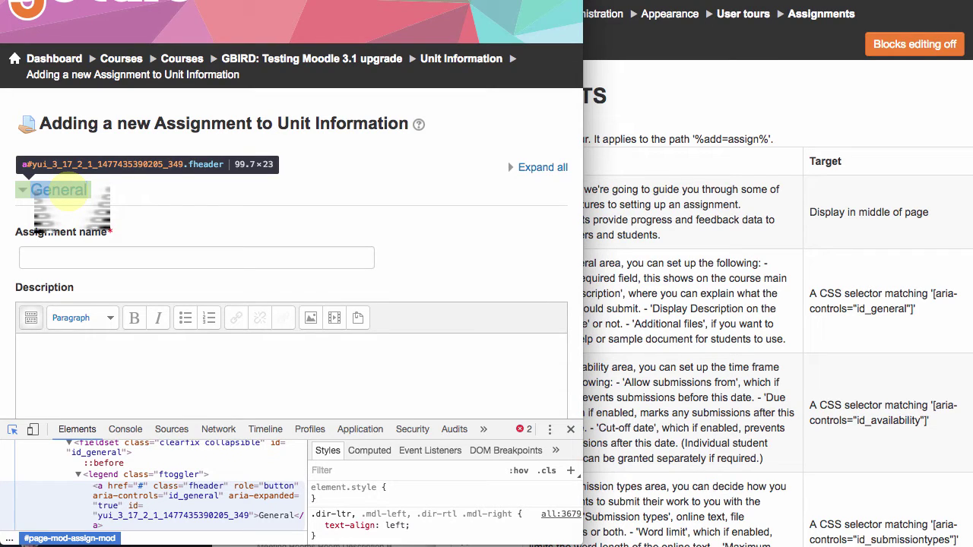
left_click(61, 192)
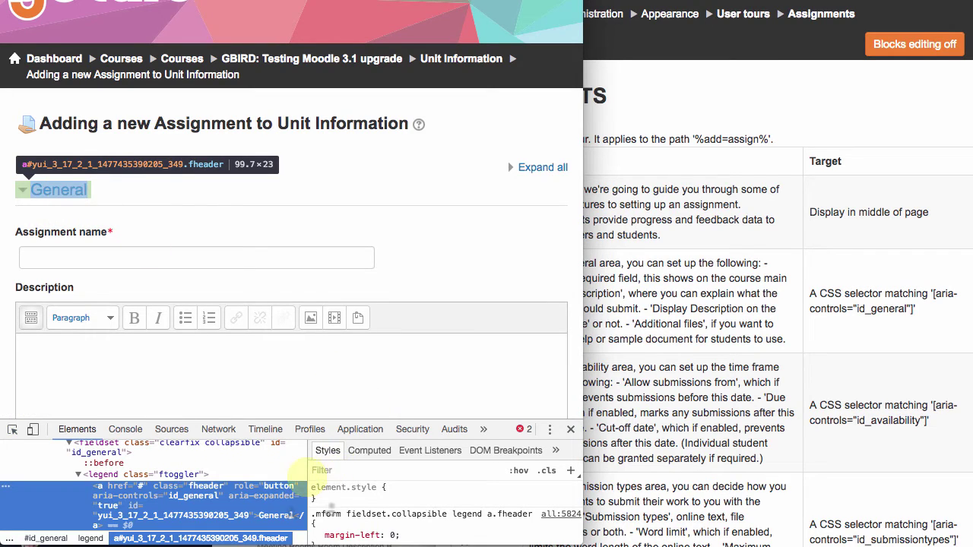
mouse_move(308, 464)
left_mouse_down()
mouse_move(422, 460)
mouse_move(322, 460)
left_mouse_up()
right_click(190, 483)
key("Escape")
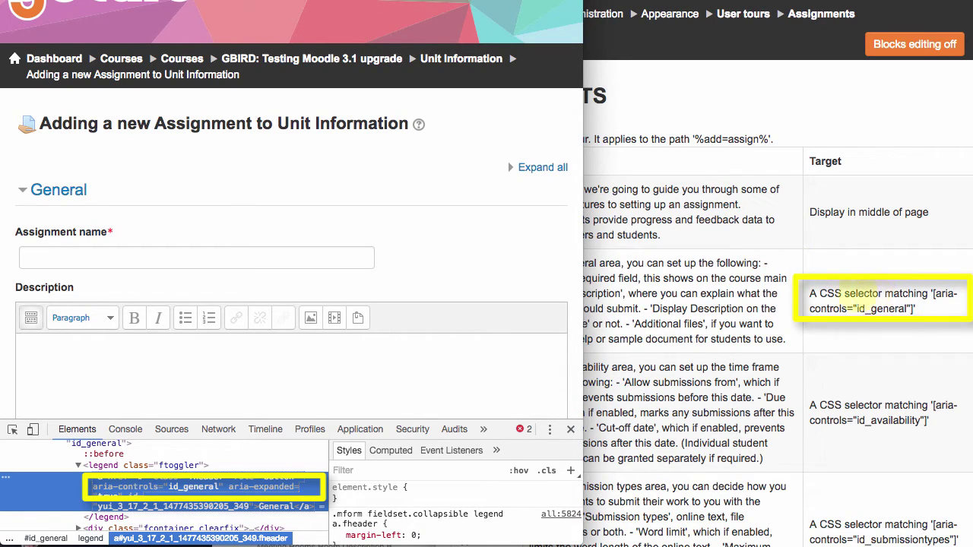
scroll(527, 289, "down", 1)
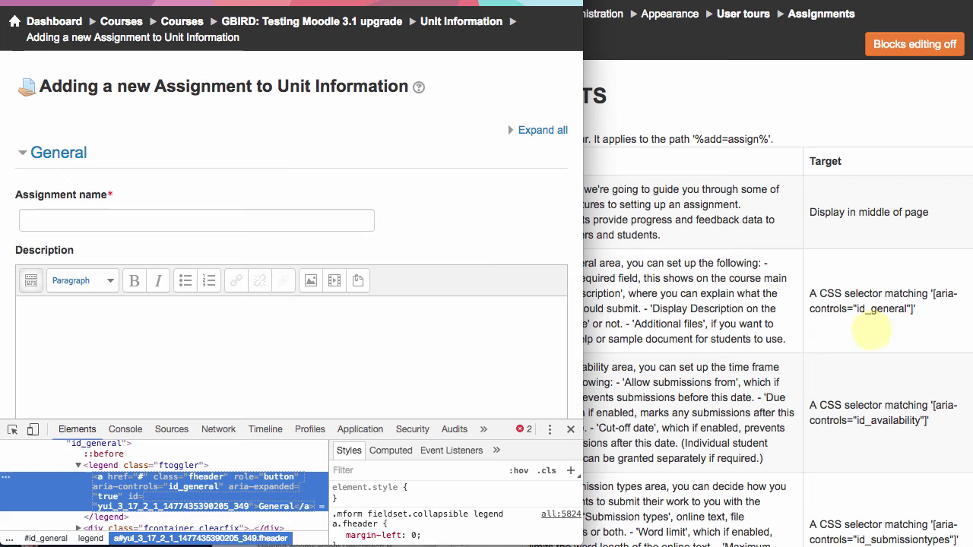
scroll(384, 219, "down", 5)
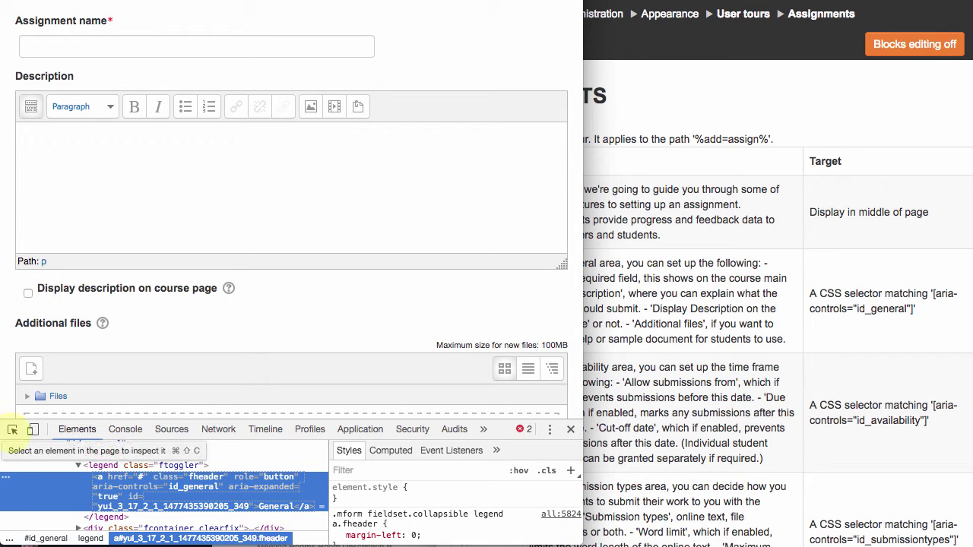
Inspect the Display description checkbox and select its name value showdescription for copying.
left_click(12, 430)
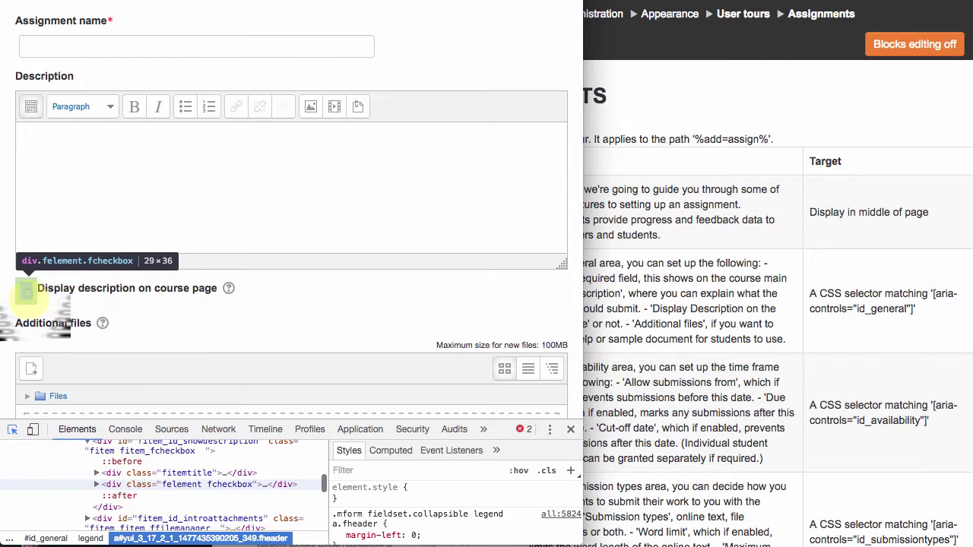
left_click(27, 293)
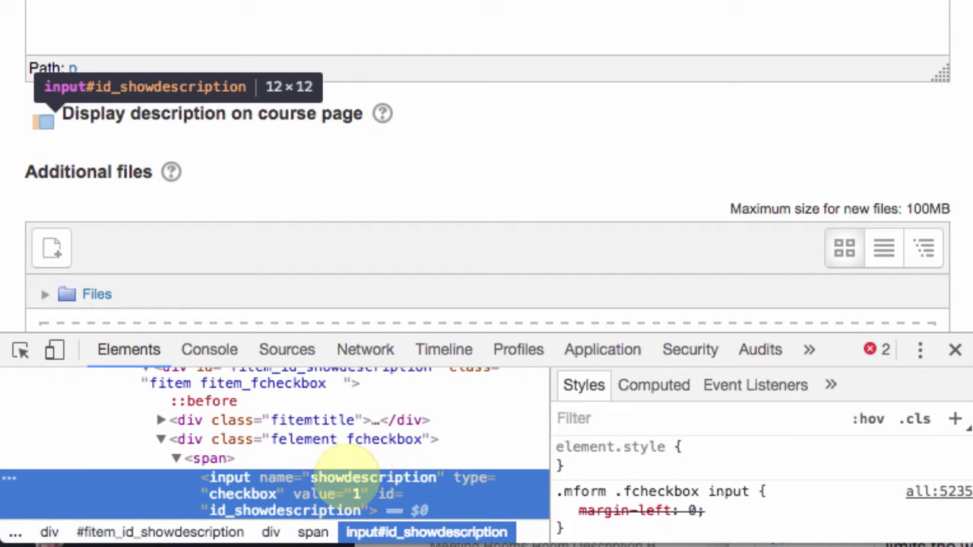
double_click(353, 477)
key("super+c")
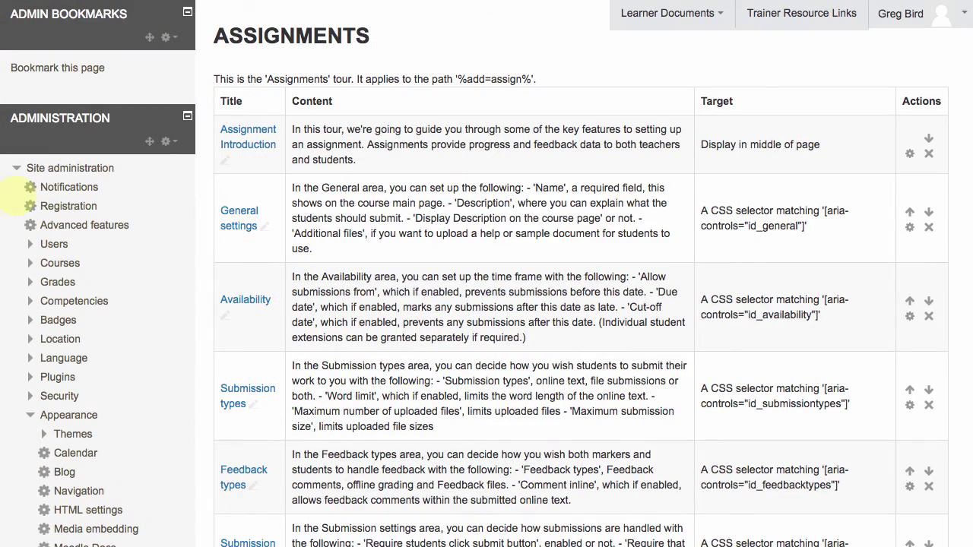
Add a new Assignments tour step with its target type set to Selector.
scroll(655, 283, "down", 10)
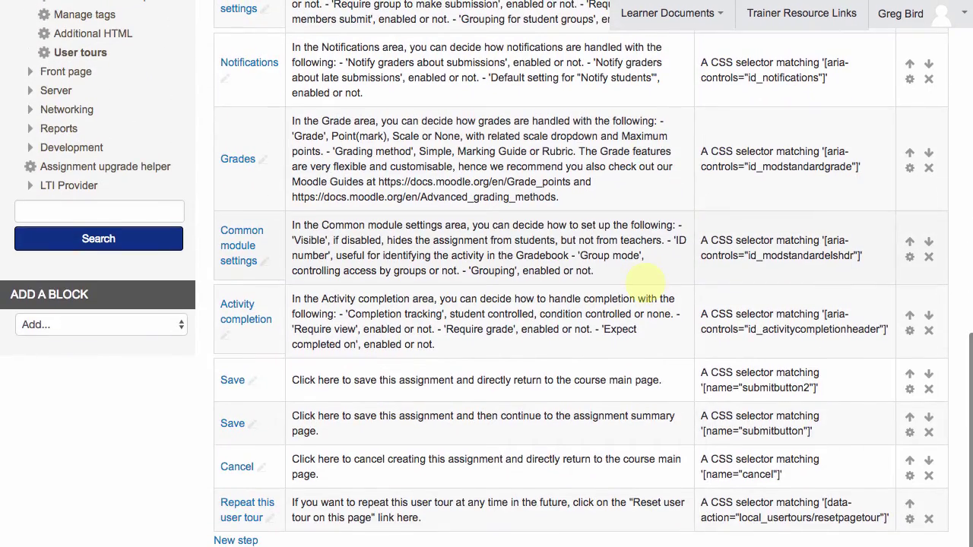
left_click(235, 541)
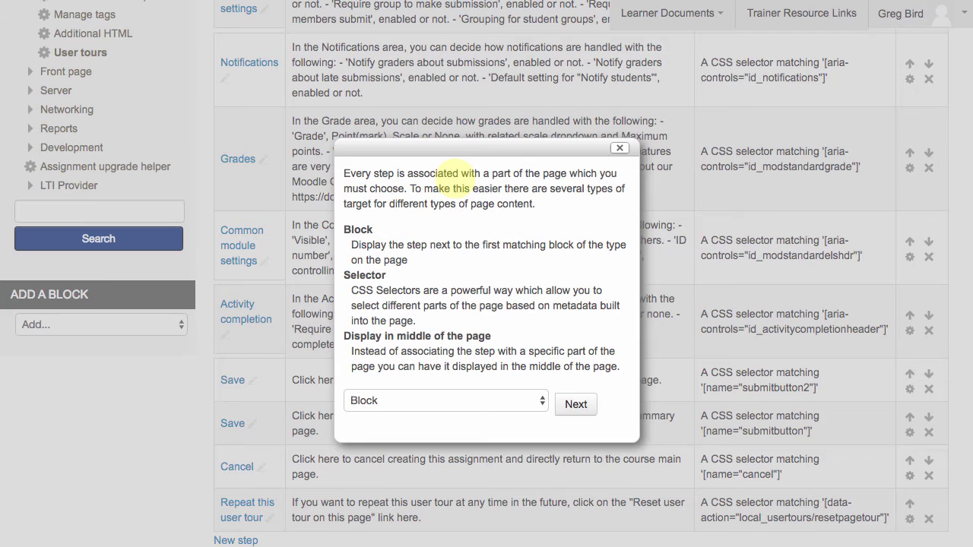
left_click(525, 400)
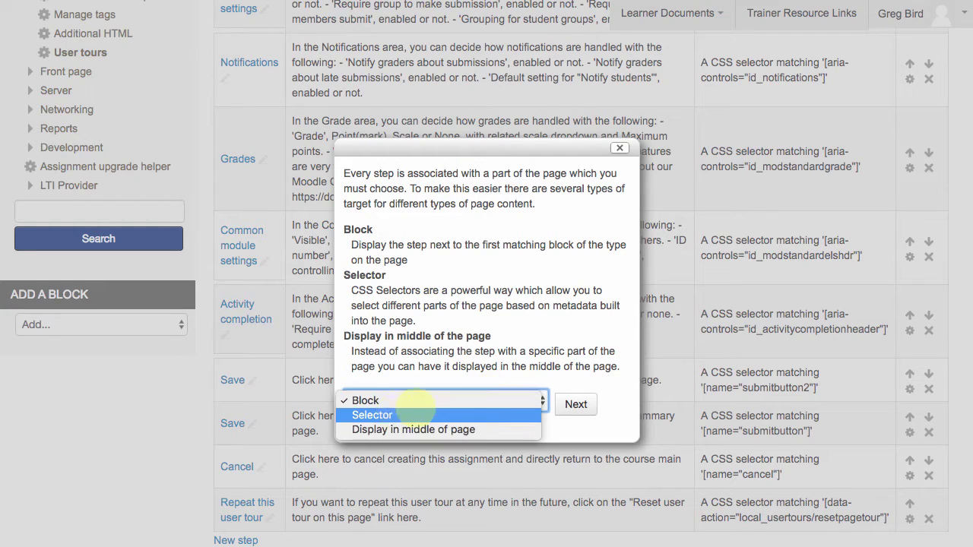
left_click(373, 414)
left_click(575, 404)
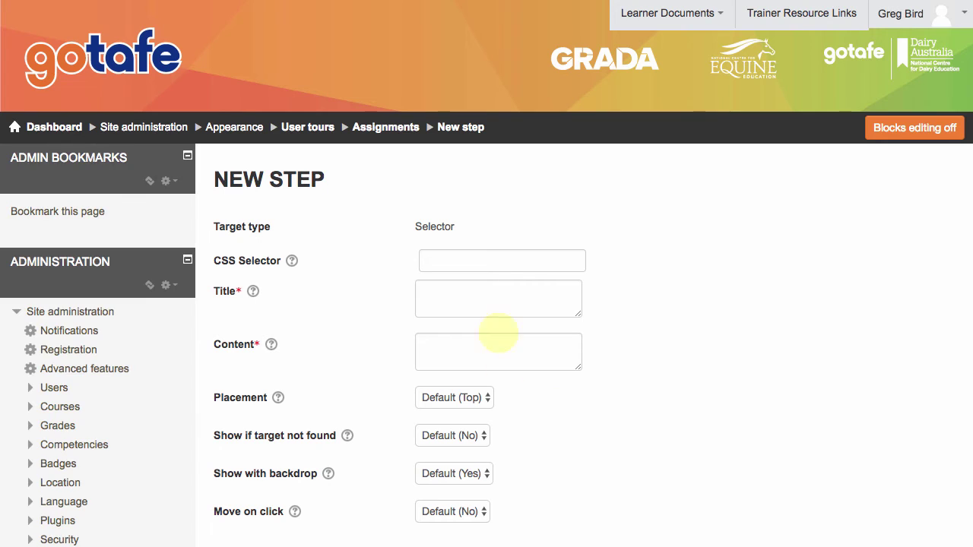
Set the step's CSS selector to [name="showdescription"].
left_click(477, 261)
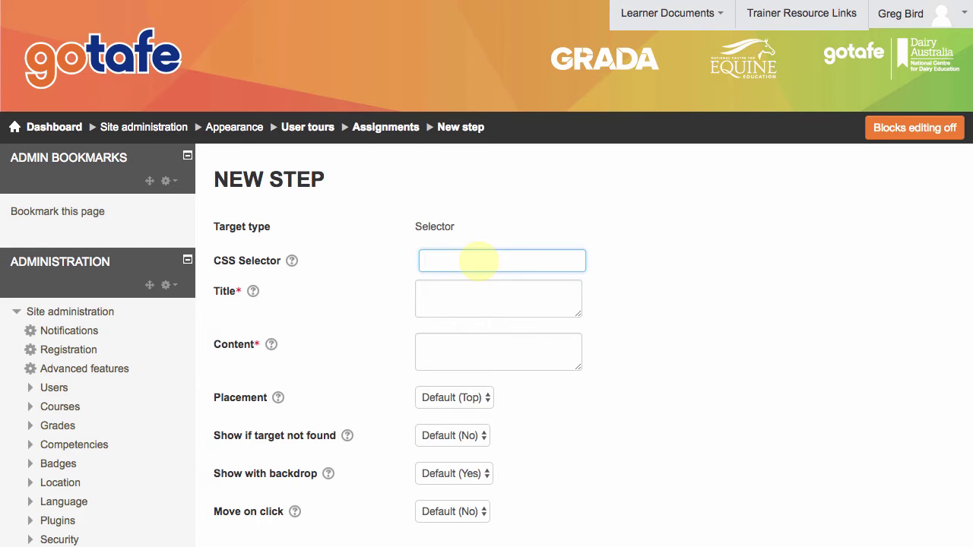
type("[name=\"\"")
key("super+v")
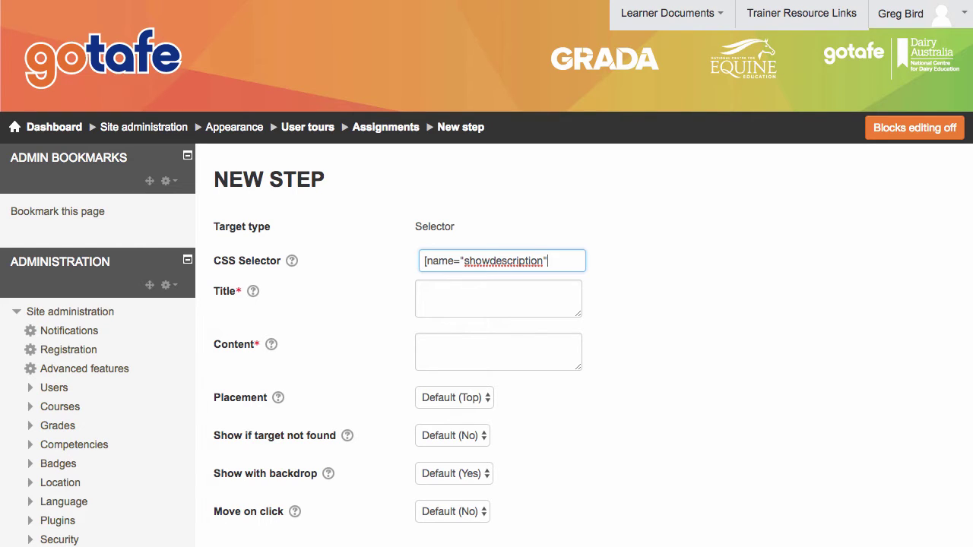
type("]")
Title the step 'Show description', add the reminder to tick the box for the homepage, and save.
left_click(427, 293)
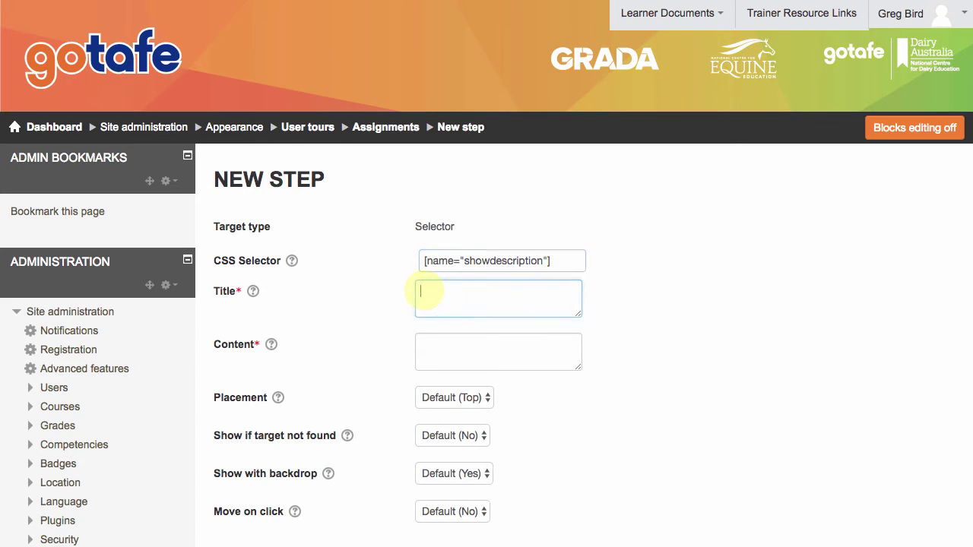
type("Show description")
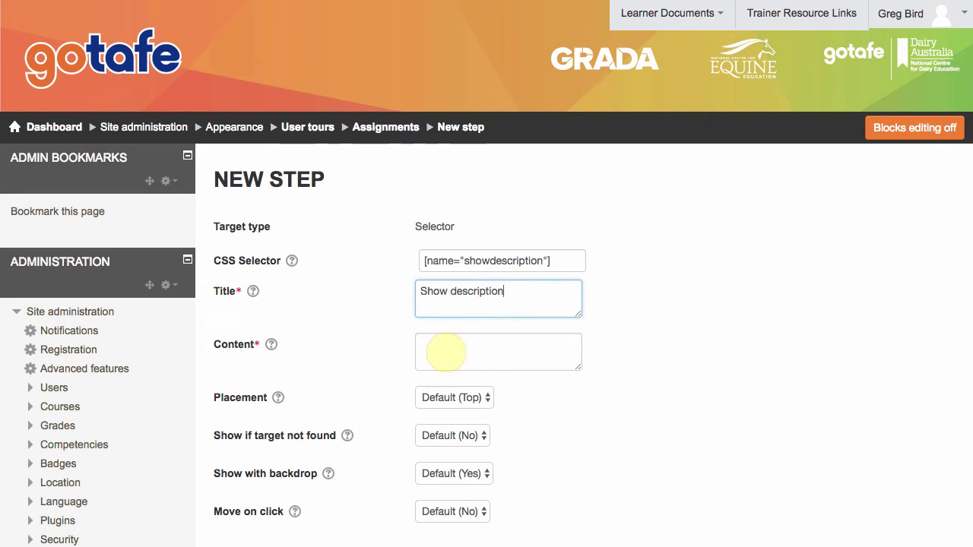
left_click(446, 347)
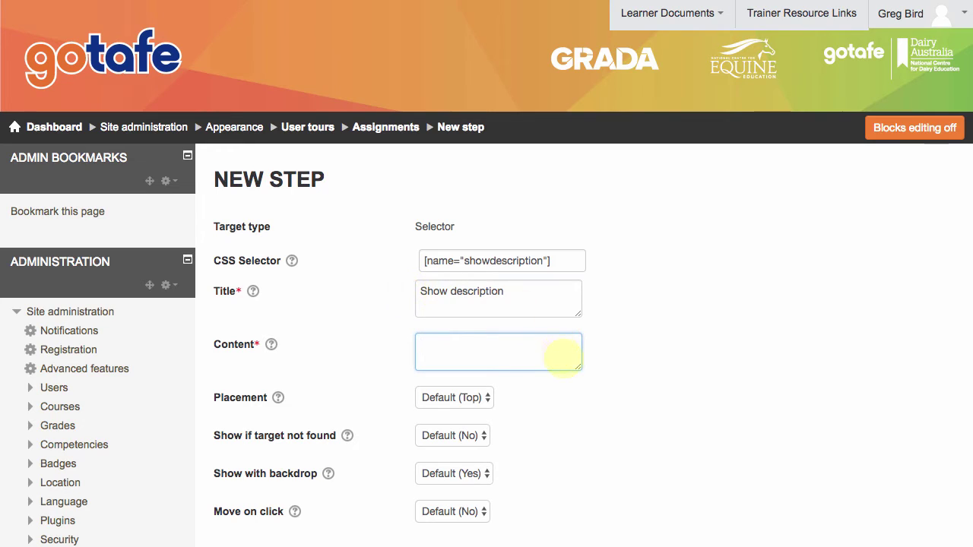
left_click_drag(580, 368, 611, 414)
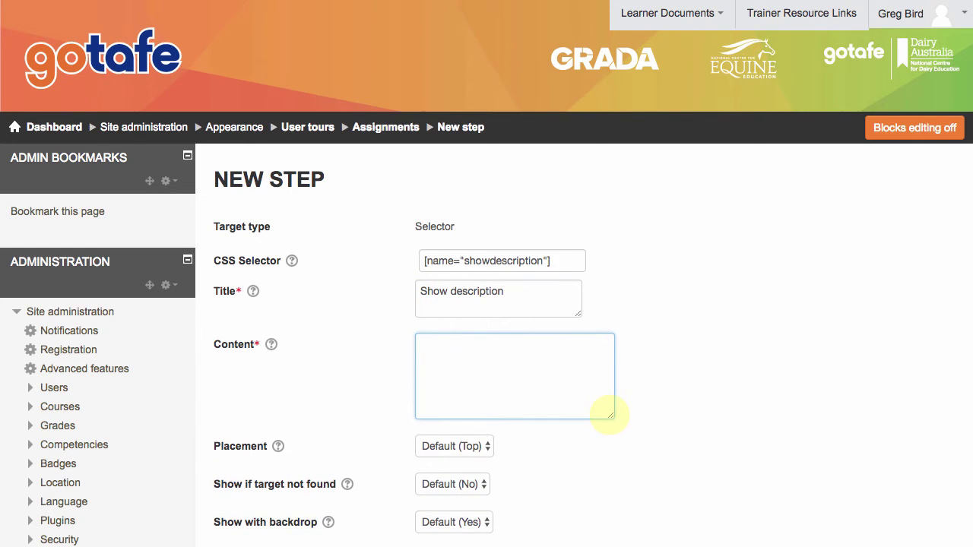
type("Remember to tick th")
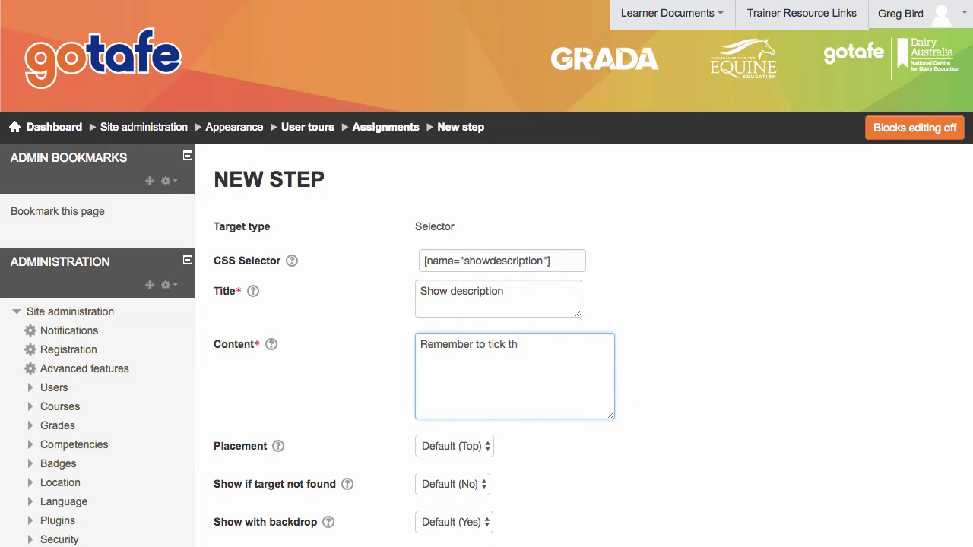
type("is box if you want your instruc")
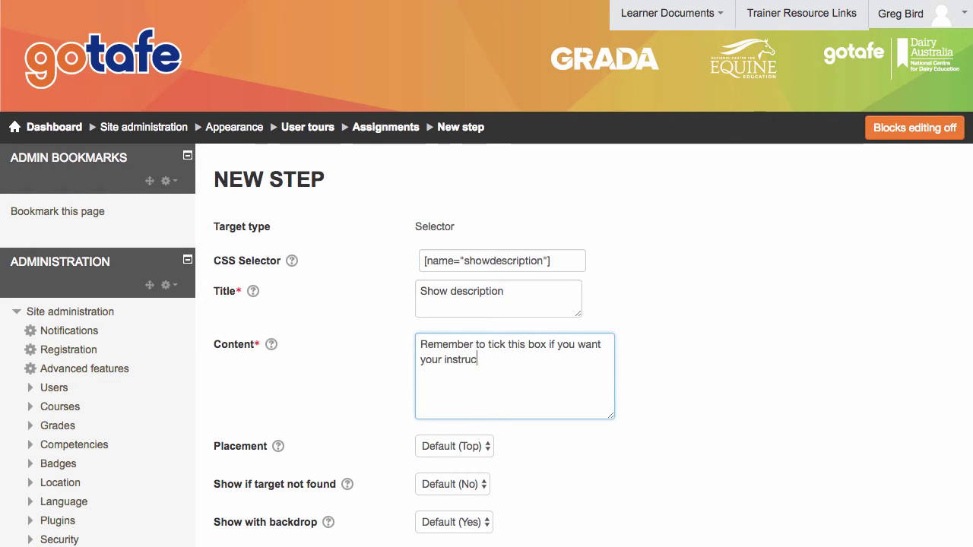
key("BackSpace")
key("BackSpace")
key("BackSpace")
key("BackSpace")
key("BackSpace")
key("BackSpace")
key("BackSpace")
type("descrip")
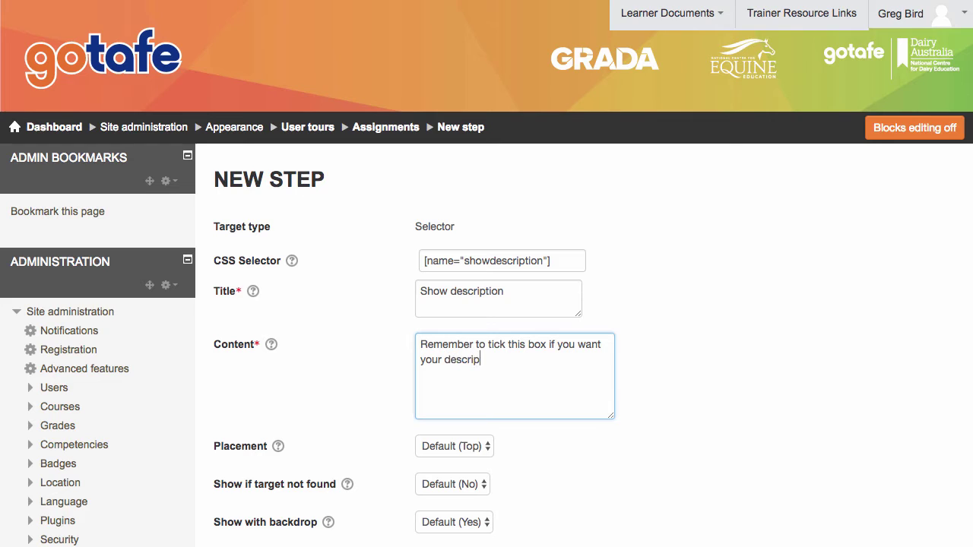
type("tion to appear on")
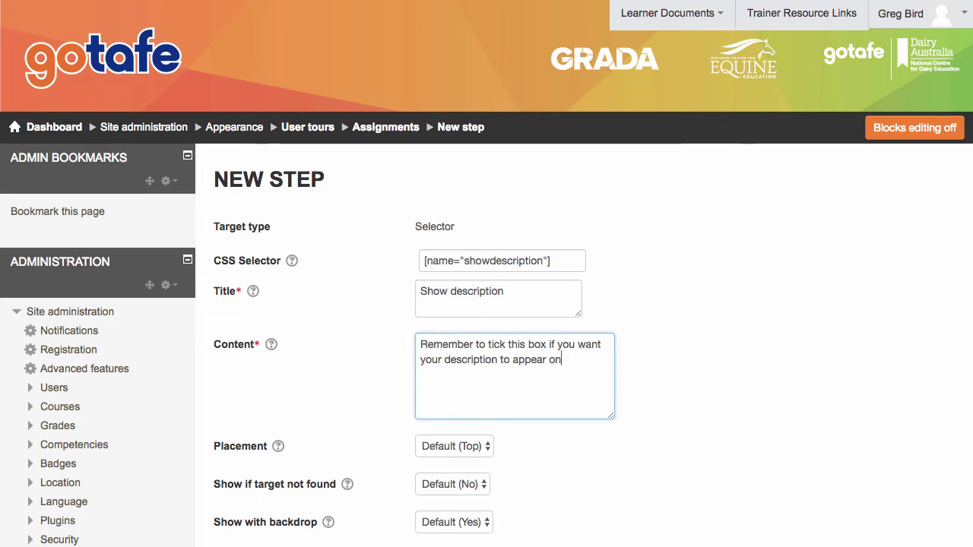
type(" the homepage")
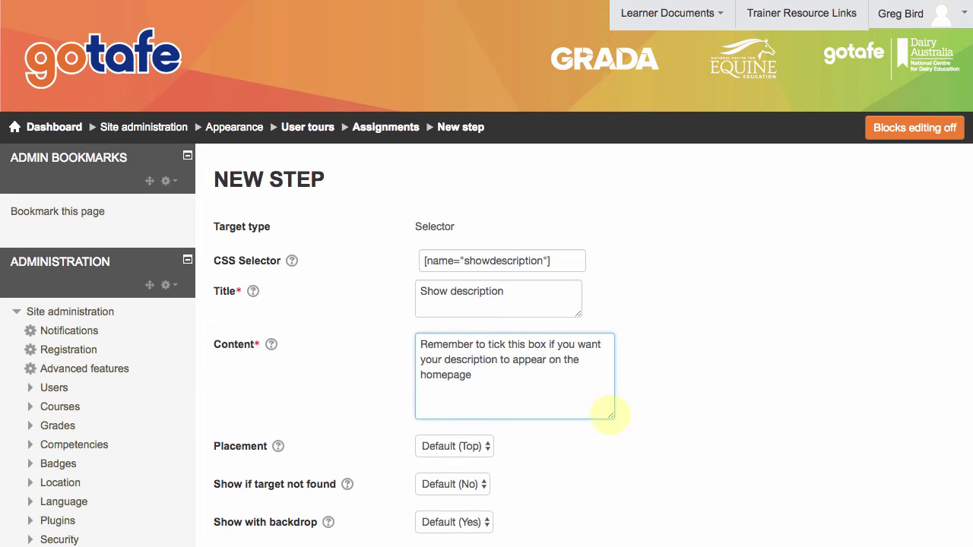
scroll(839, 299, "down", 5)
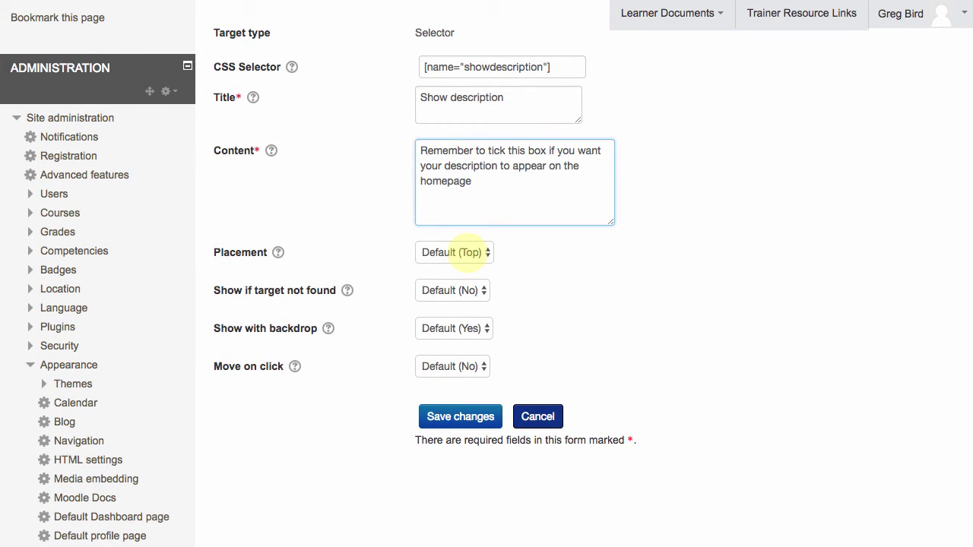
left_click(450, 417)
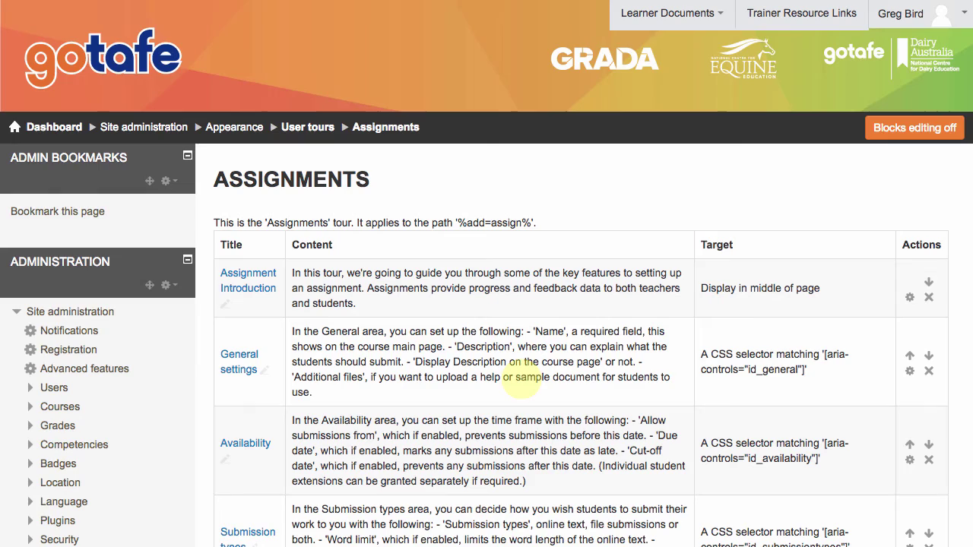
Move the Show description step up twice so it sits third, after General settings.
scroll(522, 380, "down", 5)
scroll(522, 372, "down", 8)
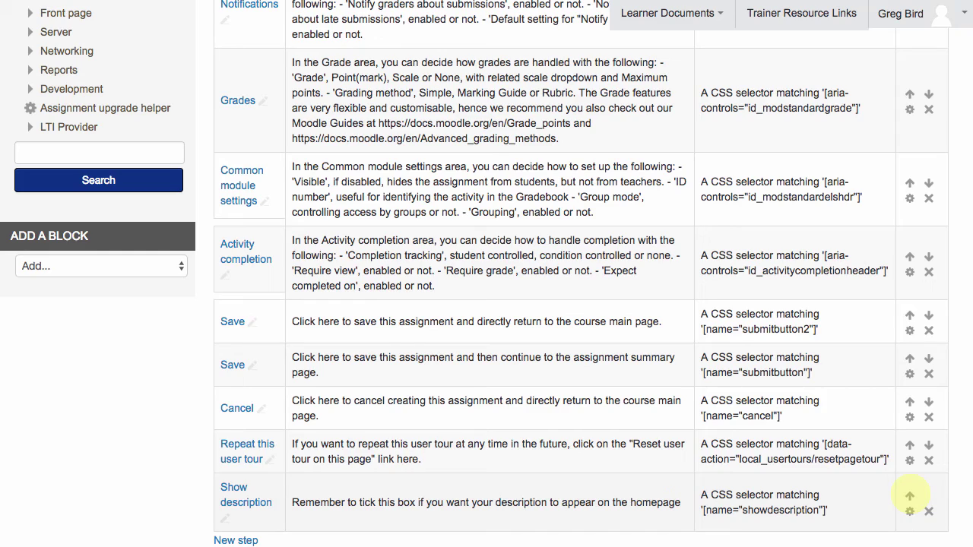
left_click(910, 495)
scroll(910, 456, "down", 10)
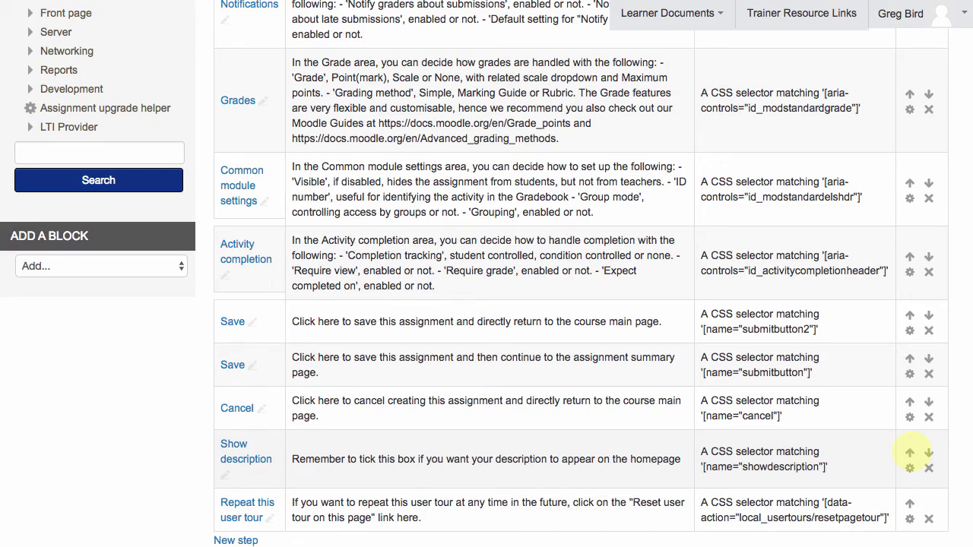
left_click(910, 453)
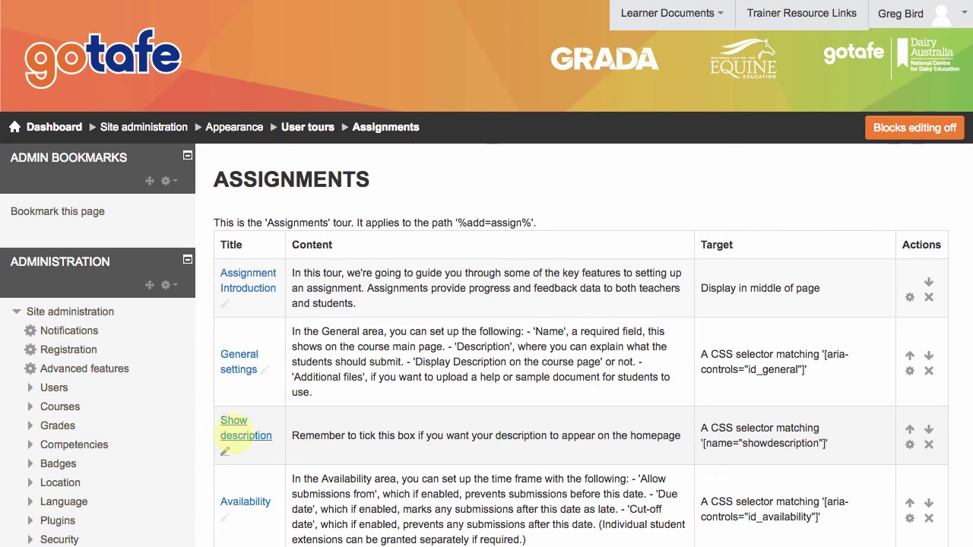
Return to the assignment form window, widen it to full width, close DevTools and scroll down.
scroll(234, 435, "down", 5)
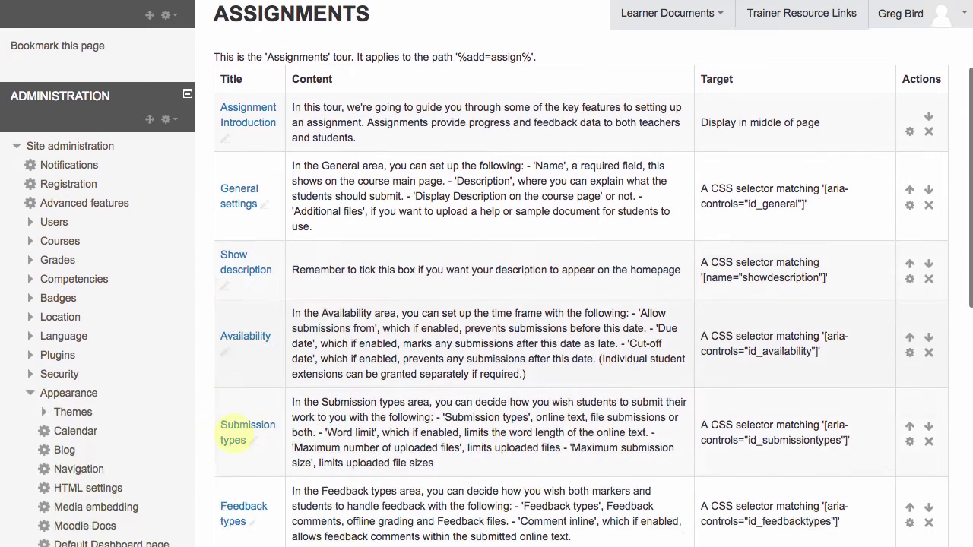
scroll(236, 437, "down", 1)
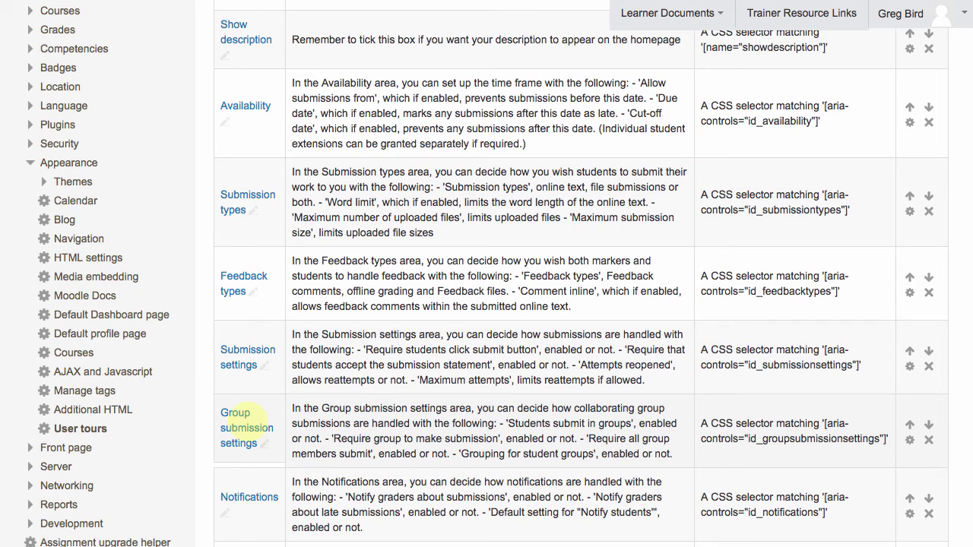
key("alt+Tab")
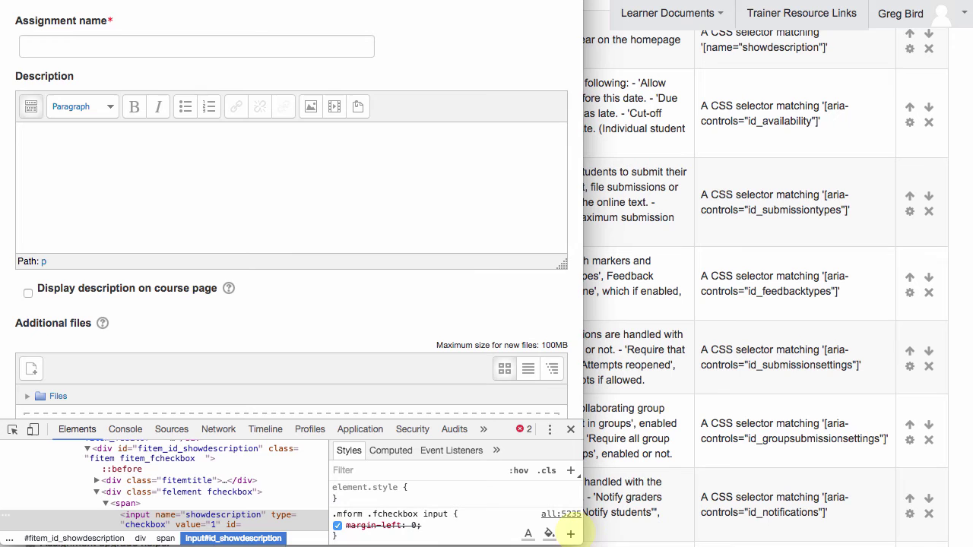
left_click_drag(585, 386, 966, 402)
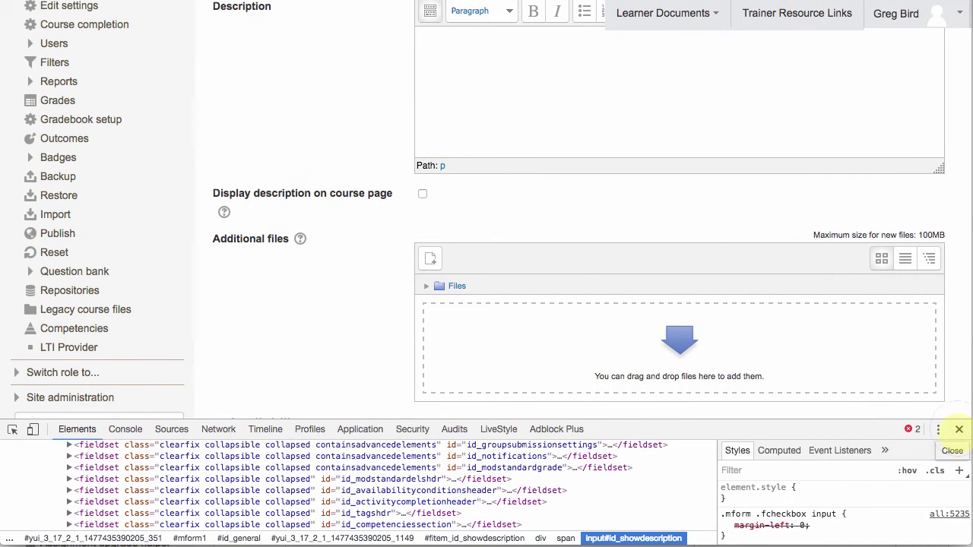
left_click(958, 428)
scroll(953, 431, "down", 15)
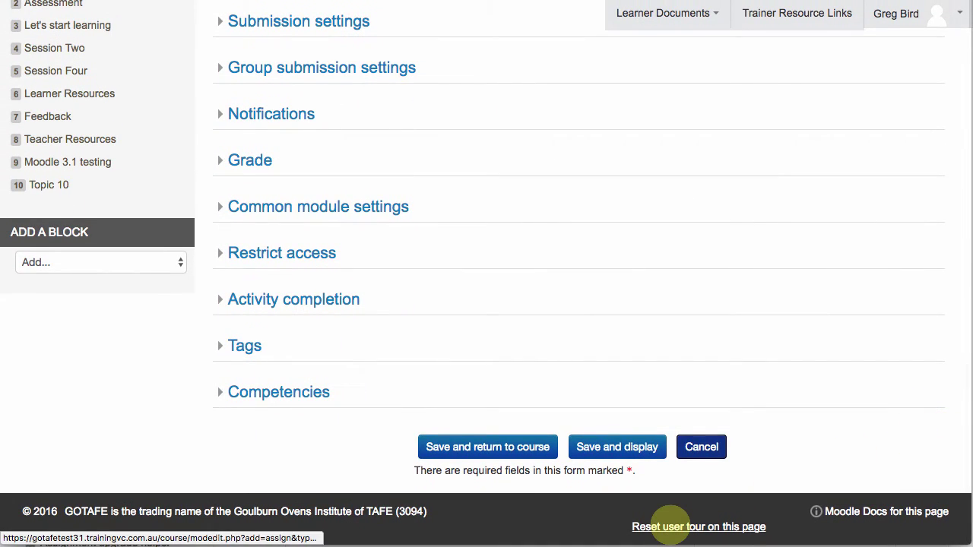
Reset the Assignments tour, step through to the Show description tip, then end the tour.
left_click(668, 526)
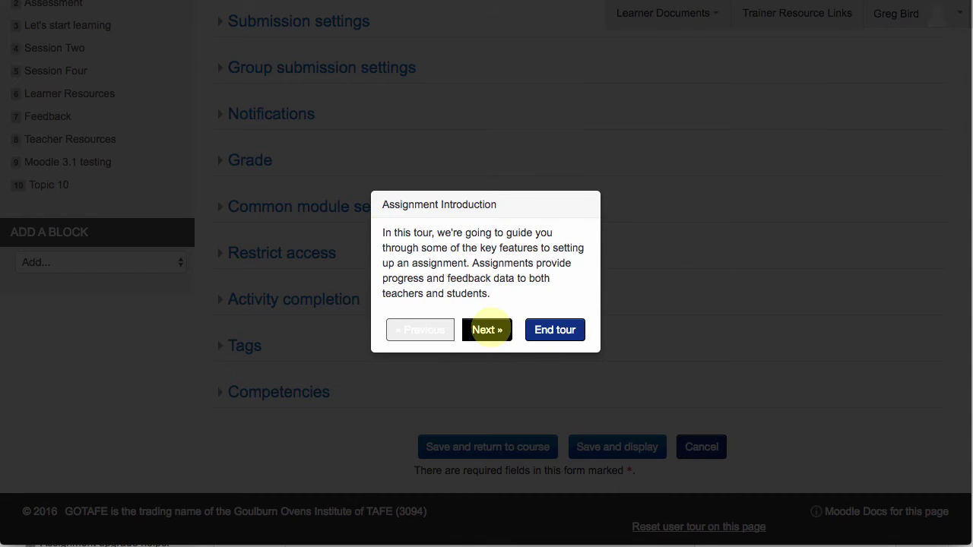
left_click(487, 330)
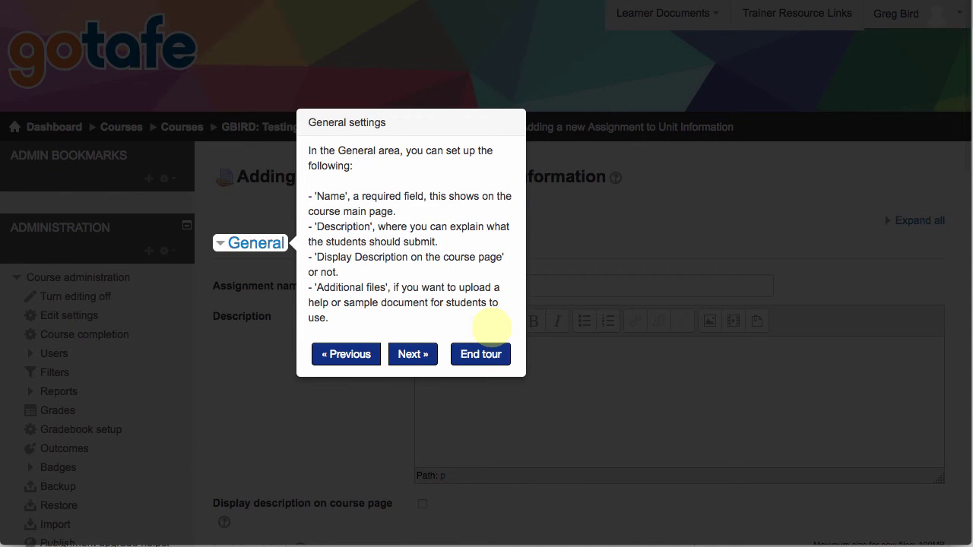
left_click(411, 353)
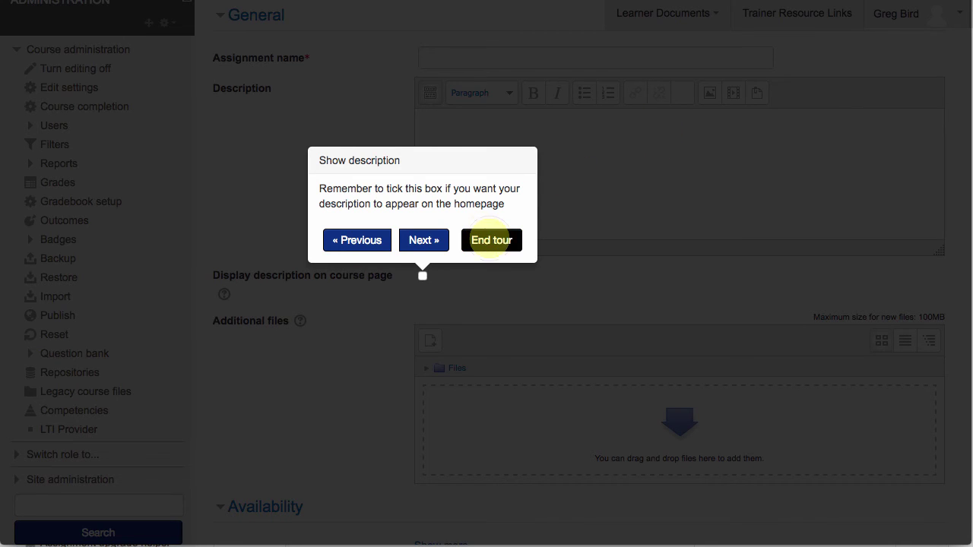
left_click(492, 240)
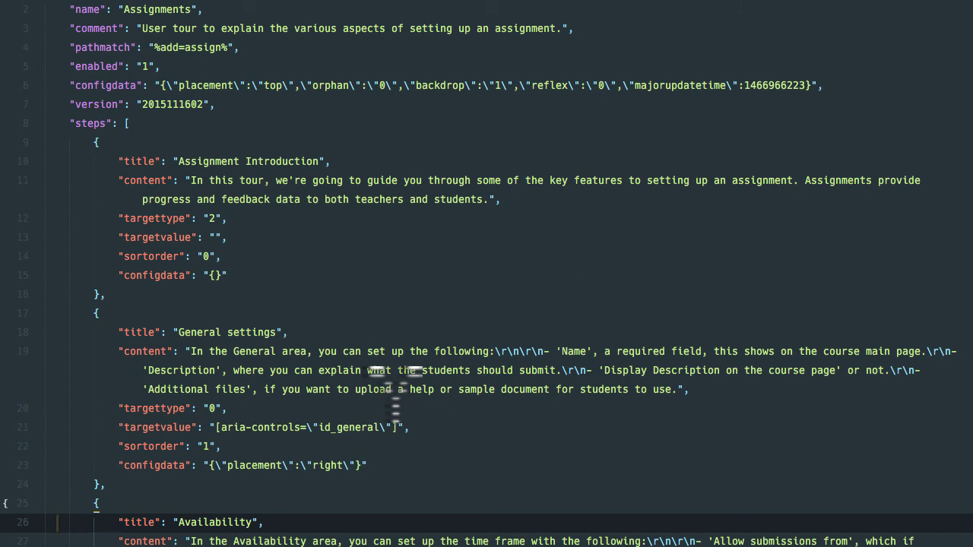
Scroll the tour JSON step definitions and inspect the \r\n line breaks in the Availability content.
scroll(396, 403, "down", 1)
scroll(396, 403, "up", 1)
scroll(394, 395, "down", 10)
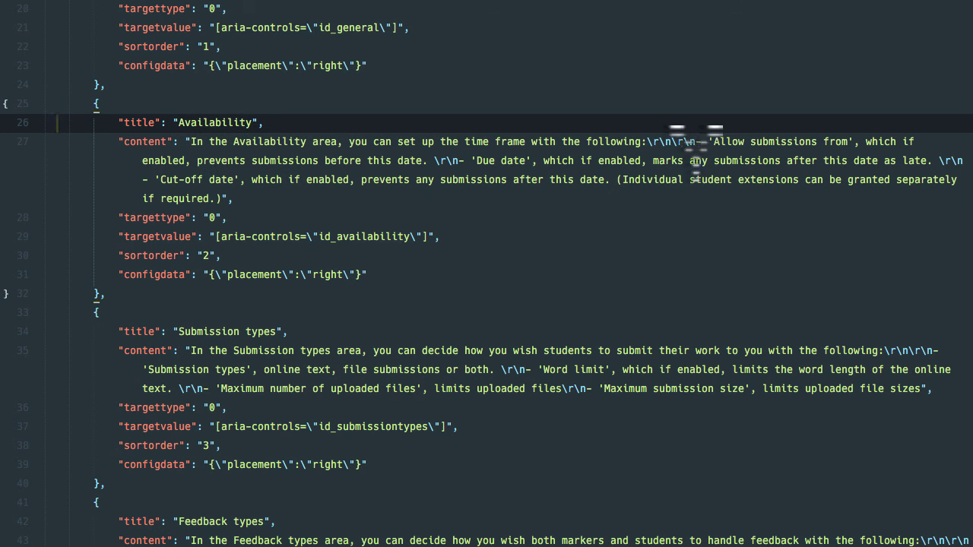
left_click(672, 143)
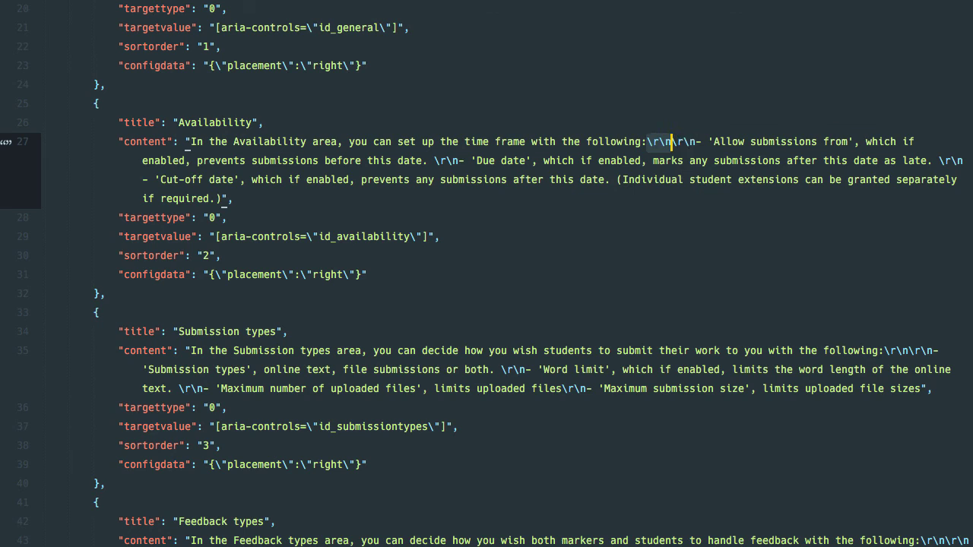